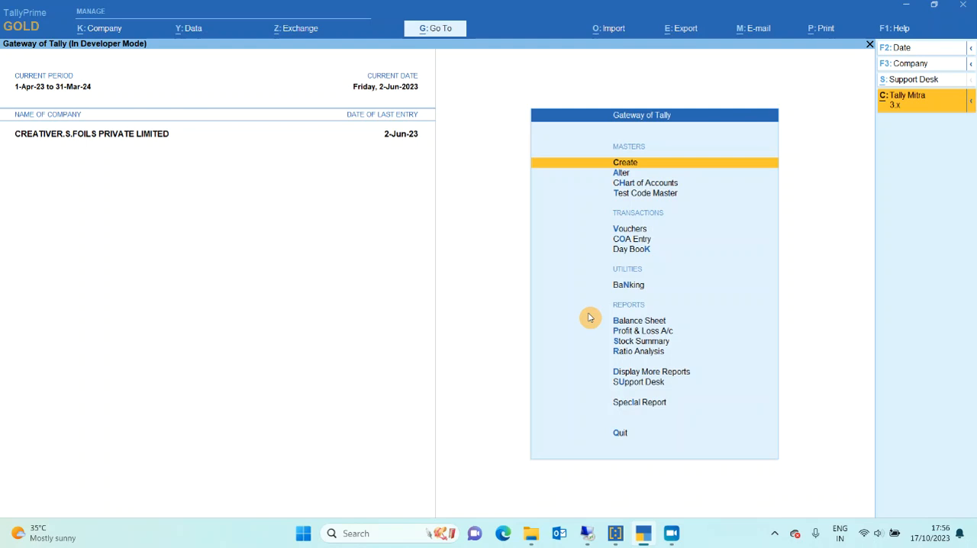
Examine the particulars, test methods and specifications in the Test Code Master, leaving it without saving.
{"action": "key", "text": "Down"}
{"action": "key", "text": "Down"}
{"action": "key", "text": "Down"}
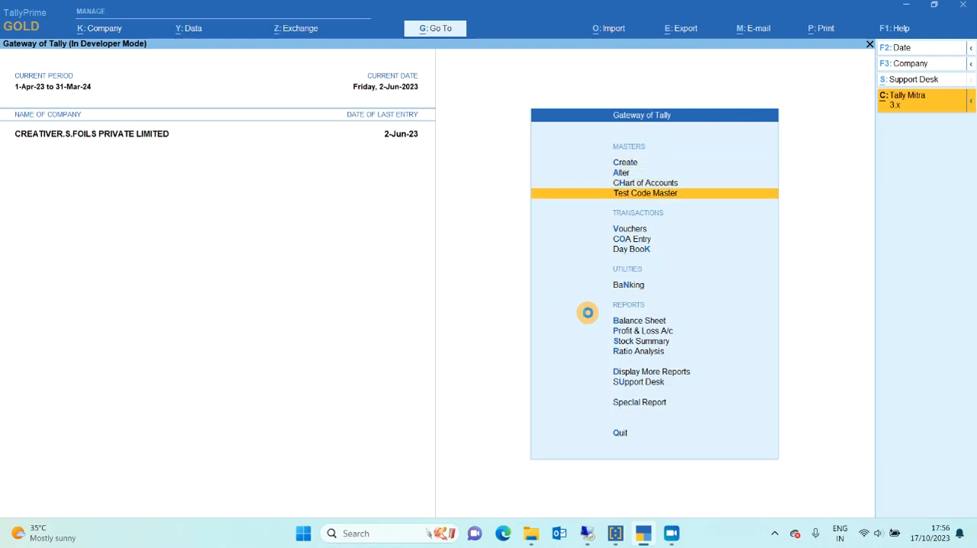
{"action": "key", "text": "Return"}
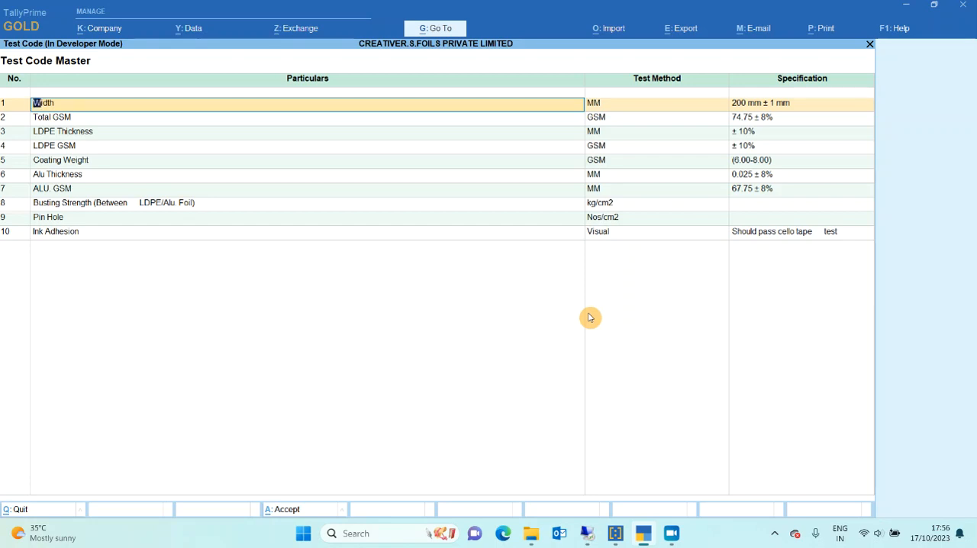
{"action": "key", "text": "Return"}
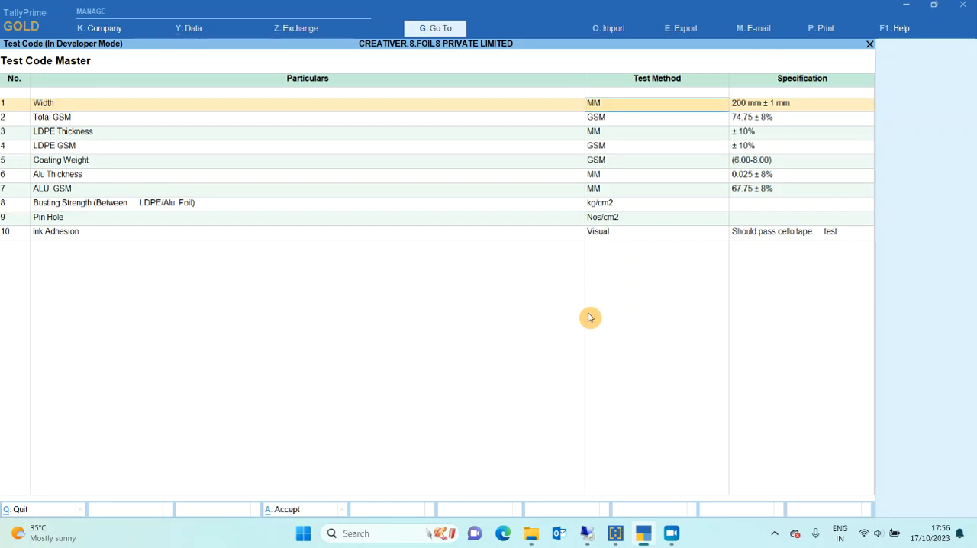
{"action": "key", "text": "Return"}
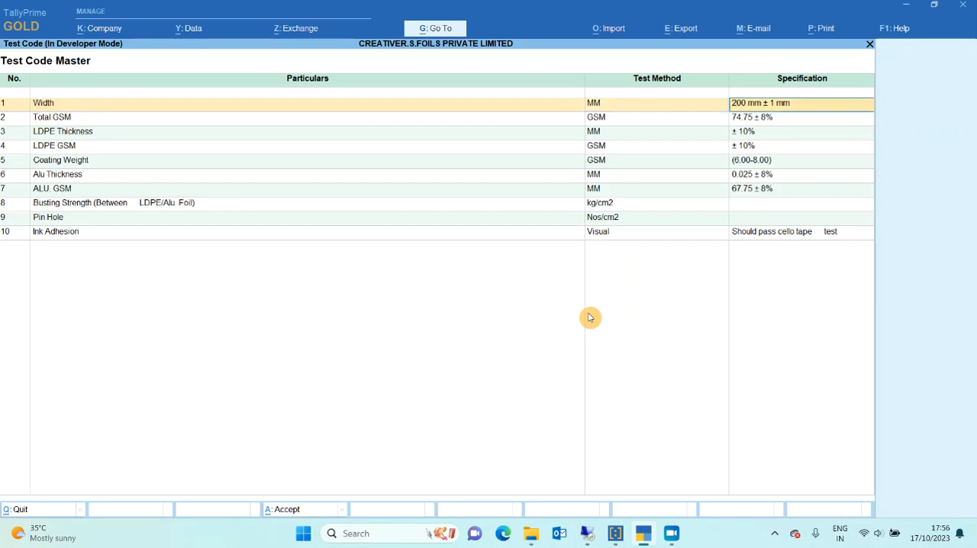
{"action": "key", "text": "Return"}
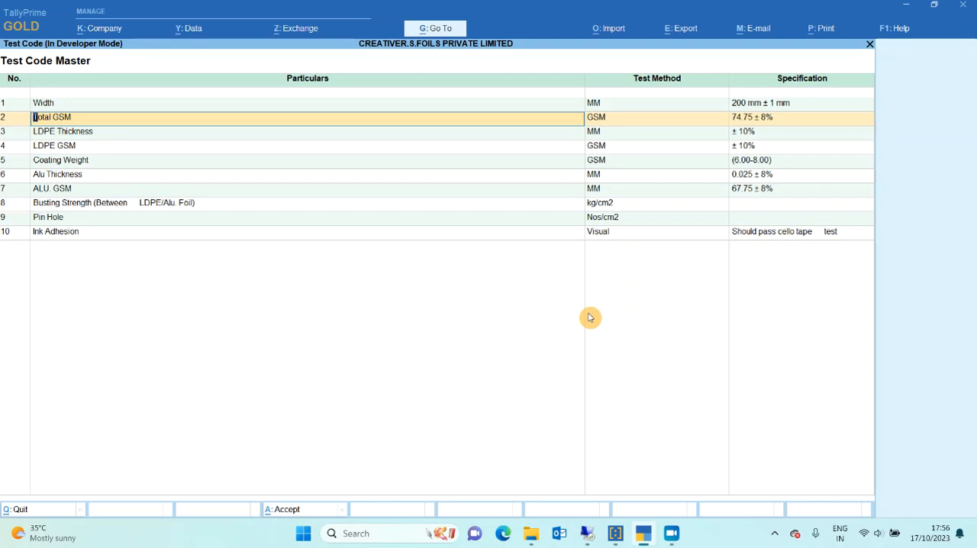
{"action": "key", "text": "BackSpace"}
{"action": "key", "text": "Escape"}
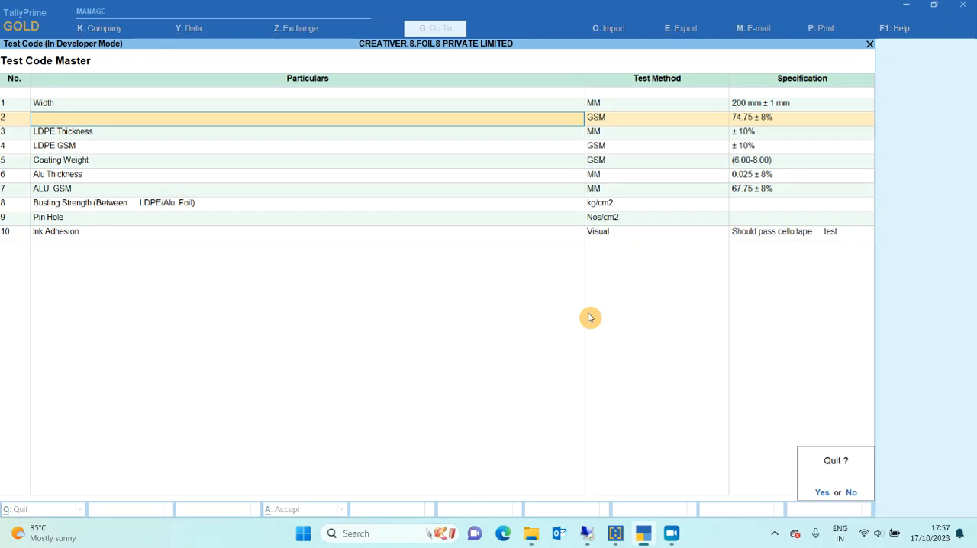
{"action": "key", "text": "y"}
Open the stock item PLAIN ALUMINIUM BLISTER FOILS for alteration.
{"action": "key", "text": "Up"}
{"action": "key", "text": "Up"}
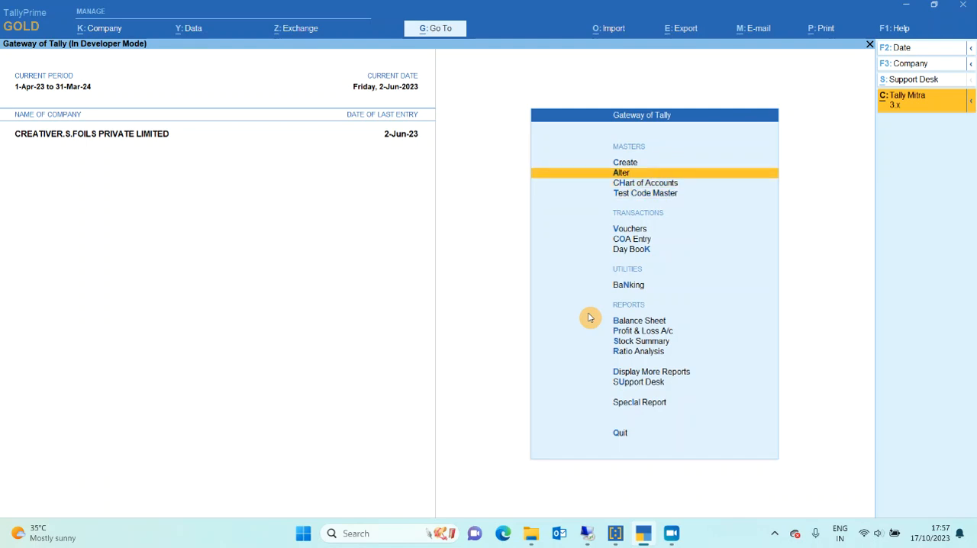
{"action": "key", "text": "Return"}
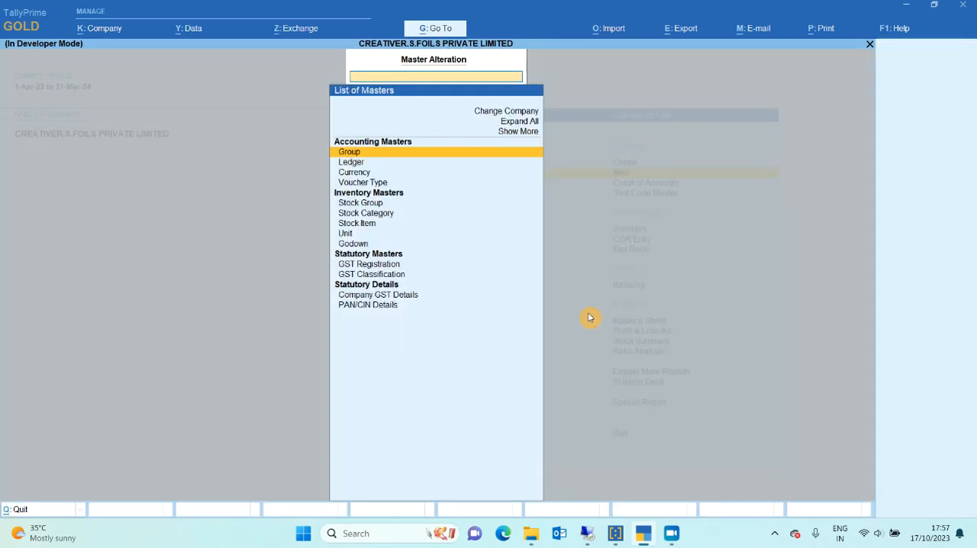
{"action": "key", "text": "Down"}
{"action": "key", "text": "Down"}
{"action": "key", "text": "Down"}
{"action": "key", "text": "Down"}
{"action": "key", "text": "Down"}
{"action": "key", "text": "Down"}
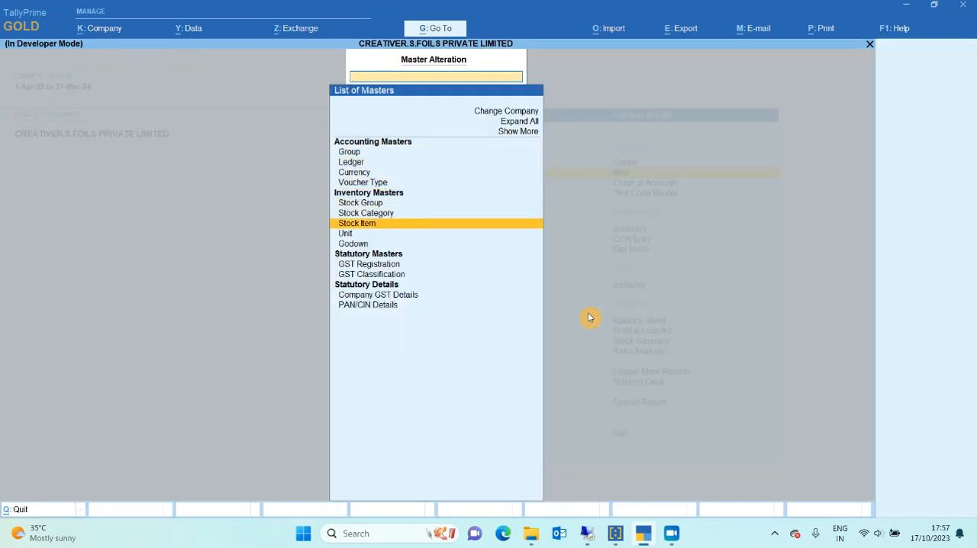
{"action": "key", "text": "Return"}
{"action": "key", "text": "Down"}
{"action": "key", "text": "Down"}
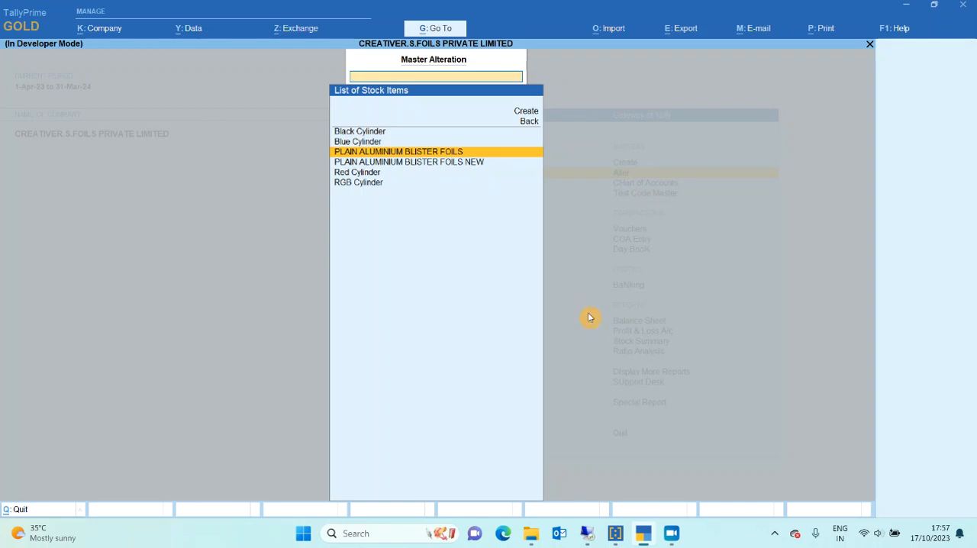
{"action": "key", "text": "Return"}
{"action": "key", "text": "Return"}
Open the stock item's Certificate of Analysis (COA) parameters for revision REV1.
{"action": "key", "text": "Return"}
{"action": "key", "text": "Return"}
{"action": "key", "text": "Return"}
{"action": "key", "text": "Return"}
{"action": "key", "text": "Return"}
{"action": "key", "text": "Return"}
{"action": "key", "text": "Return"}
{"action": "key", "text": "Return"}
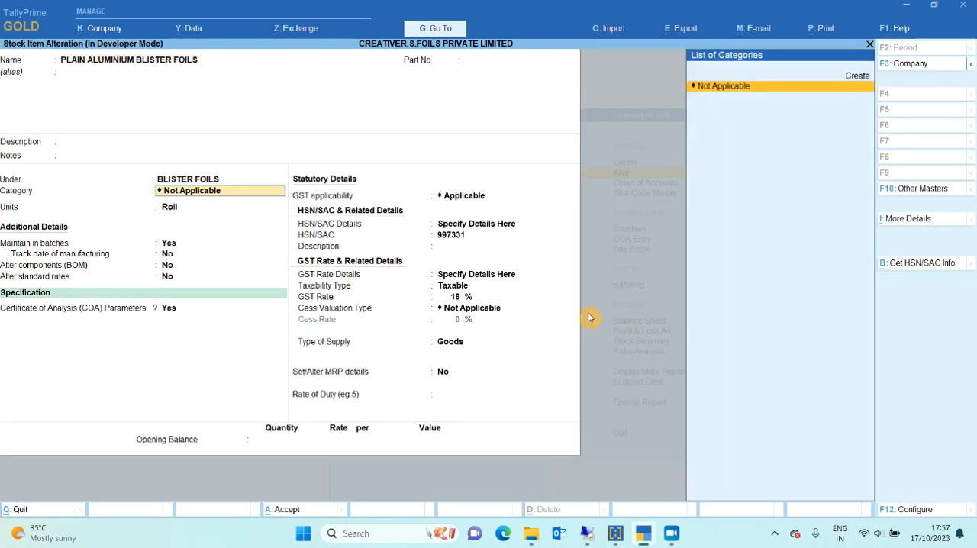
{"action": "key", "text": "Return"}
{"action": "key", "text": "Return"}
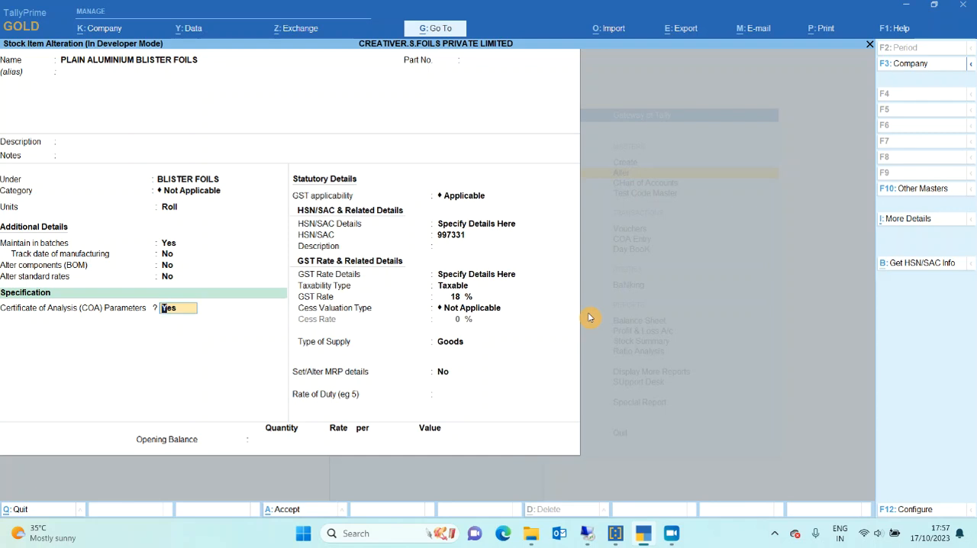
{"action": "key", "text": "Return"}
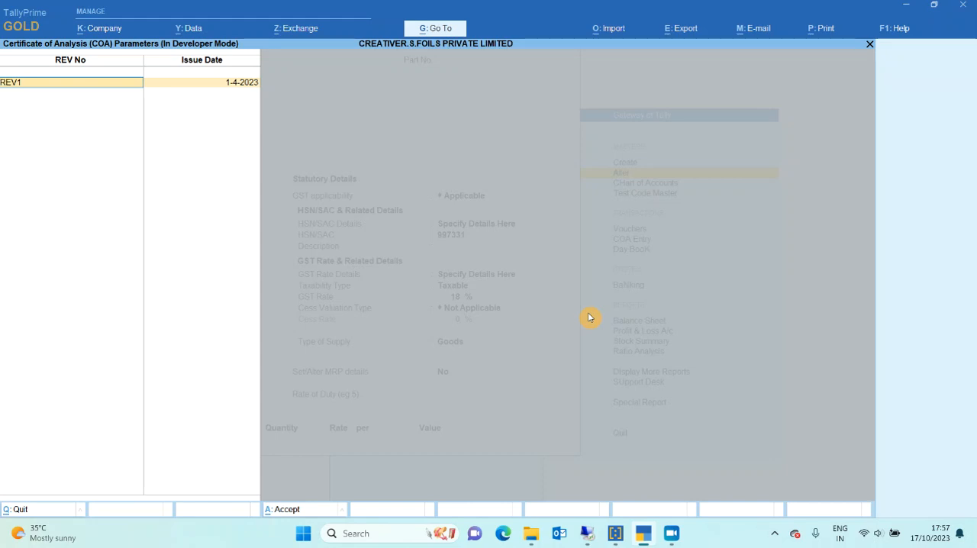
{"action": "key", "text": "Return"}
{"action": "key", "text": "Return"}
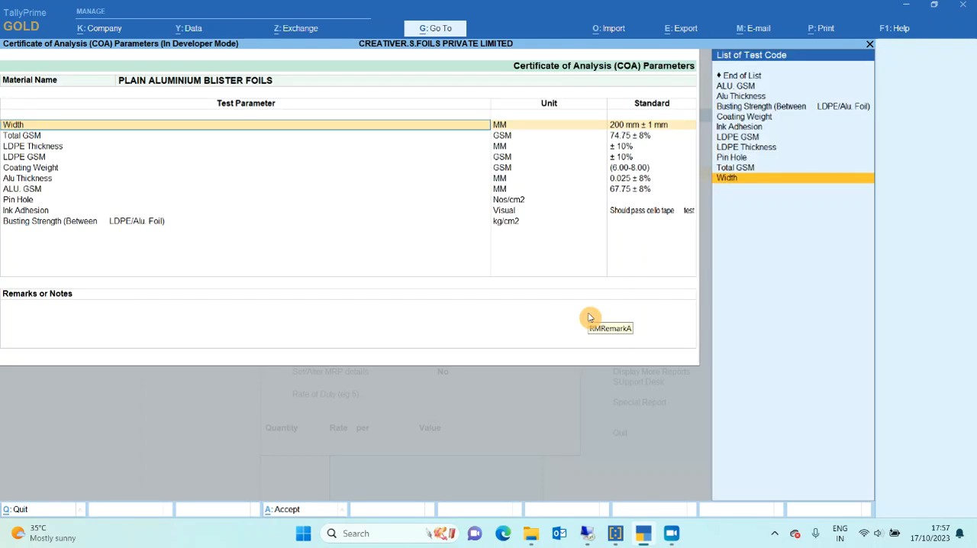
Examine the units and standards of the REV1 test parameters from Width through Coating Weight.
{"action": "key", "text": "Return"}
{"action": "key", "text": "Return"}
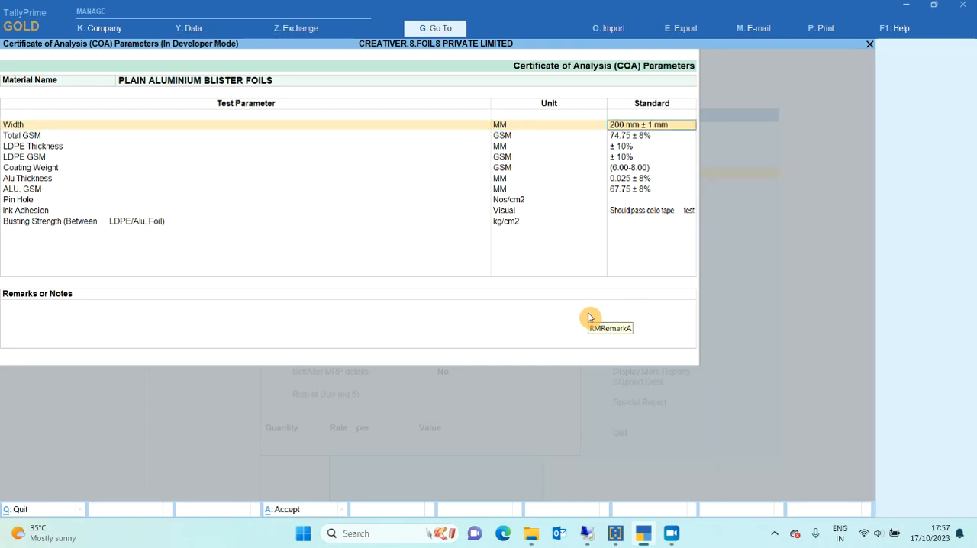
{"action": "key", "text": "Return"}
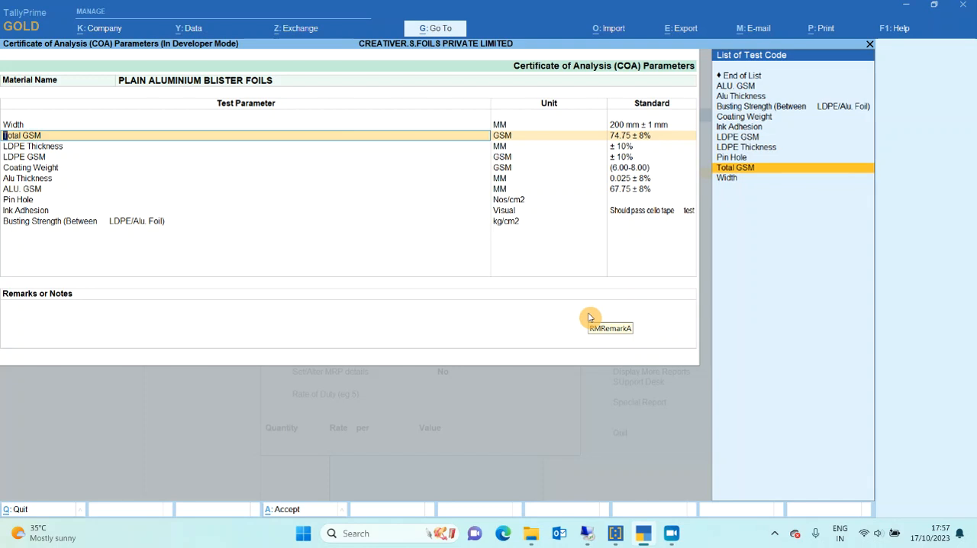
{"action": "key", "text": "Return"}
{"action": "key", "text": "Return"}
{"action": "key", "text": "Return"}
{"action": "key", "text": "Return"}
{"action": "key", "text": "Return"}
{"action": "key", "text": "Return"}
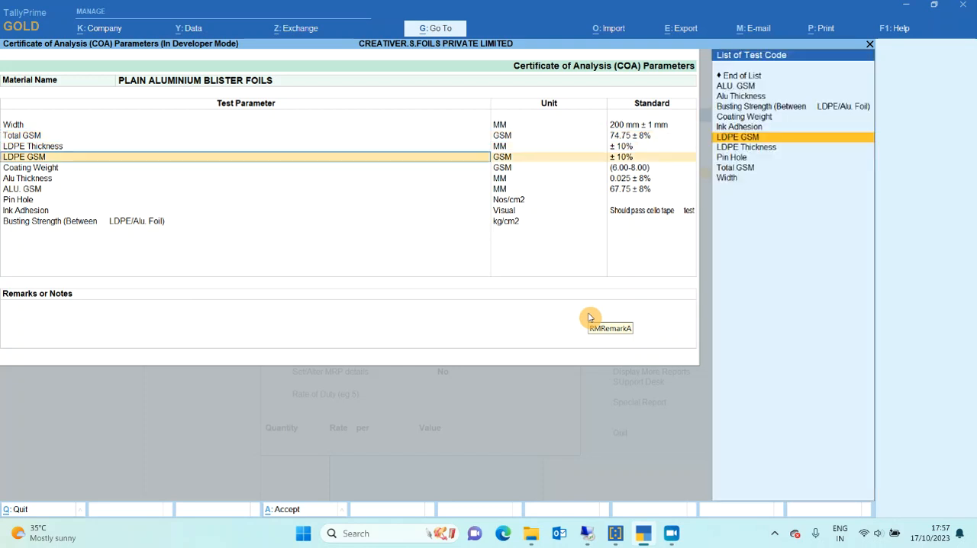
{"action": "key", "text": "Return"}
{"action": "key", "text": "Return"}
{"action": "key", "text": "Return"}
{"action": "key", "text": "Return"}
{"action": "key", "text": "Return"}
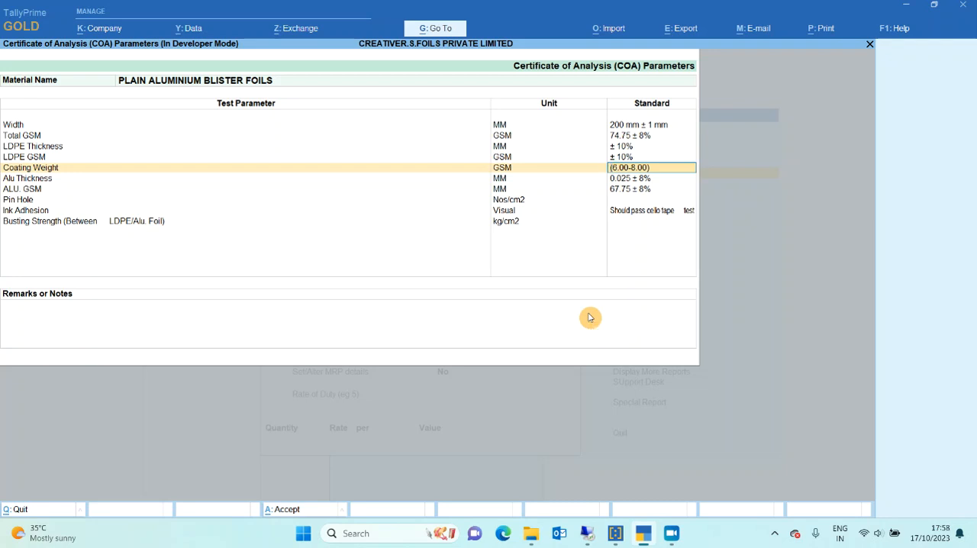
Leave the COA parameters and the stock item without saving and return to the Gateway of Tally.
{"action": "key", "text": "BackSpace"}
{"action": "key", "text": "Escape"}
{"action": "key", "text": "Escape"}
{"action": "key", "text": "y"}
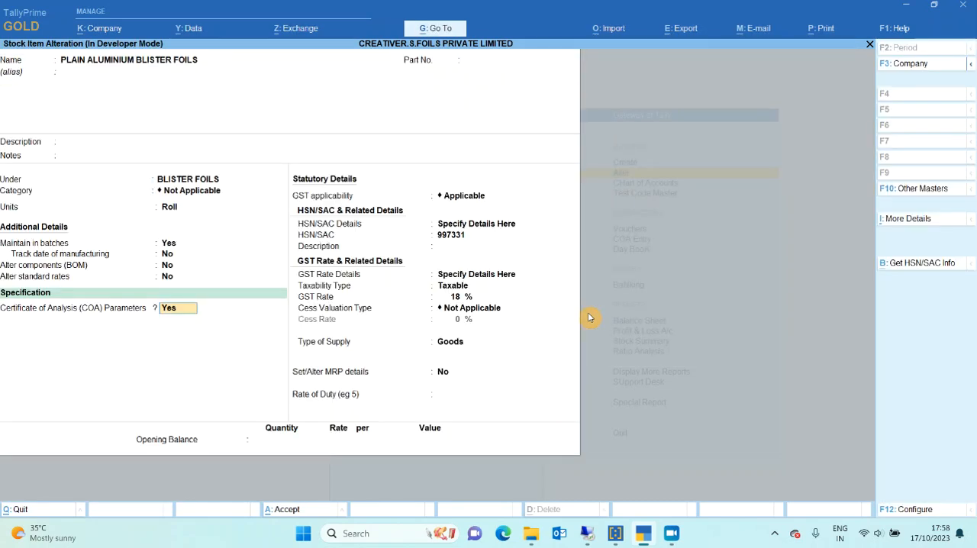
{"action": "key", "text": "Escape"}
{"action": "key", "text": "y"}
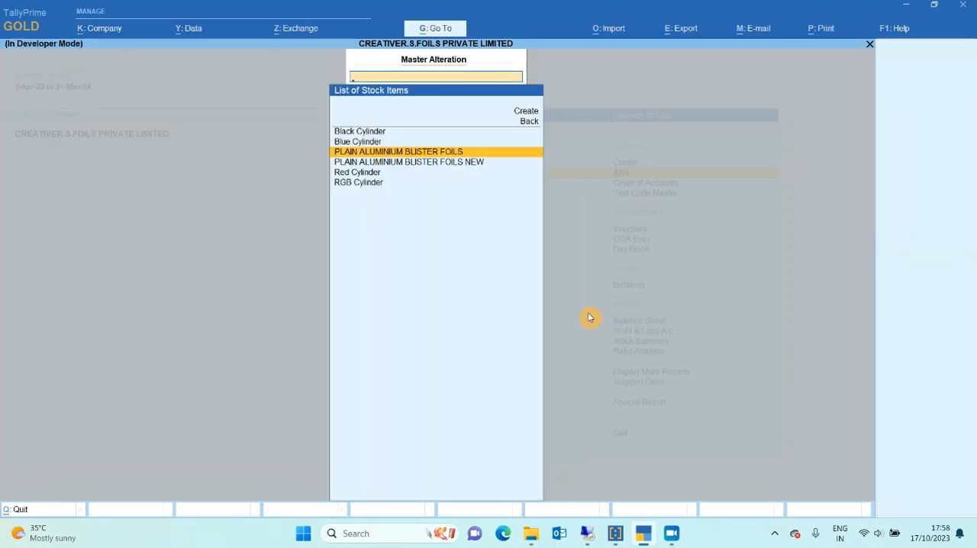
{"action": "key", "text": "Escape"}
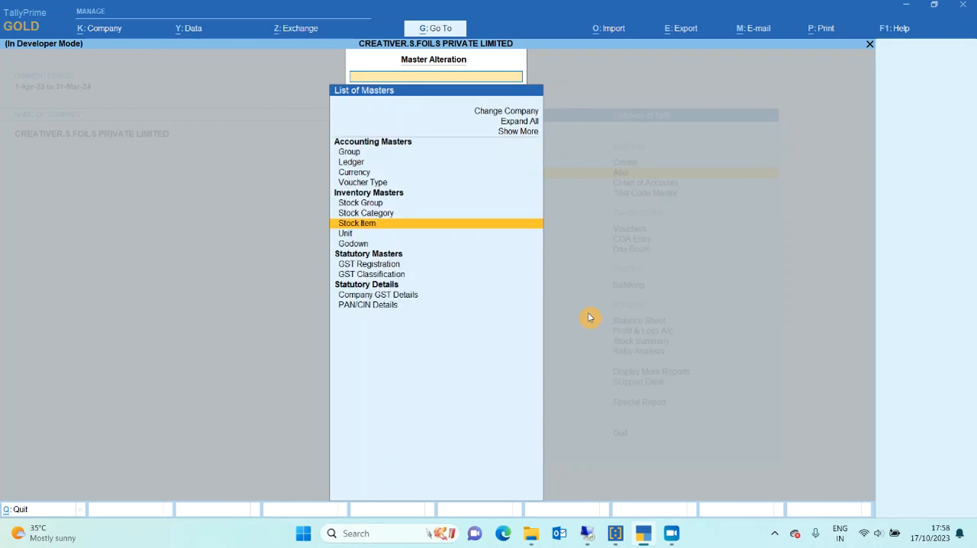
{"action": "key", "text": "Escape"}
{"action": "key", "text": "Escape"}
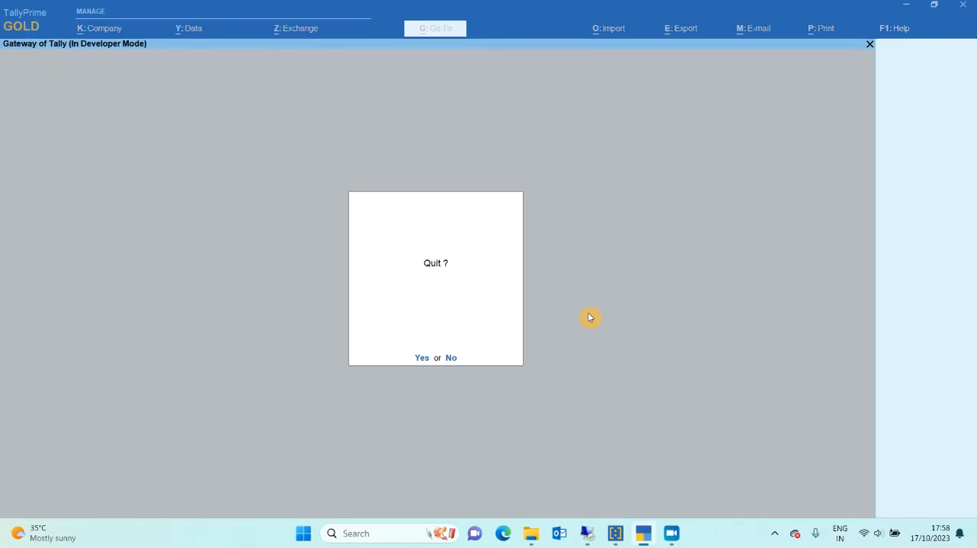
{"action": "key", "text": "n"}
Start a new COA entry for the product PLAIN ALUMINIUM BLISTER FOILS.
{"action": "key", "text": "Down"}
{"action": "key", "text": "Down"}
{"action": "key", "text": "Down"}
{"action": "key", "text": "Down"}
{"action": "key", "text": "Down"}
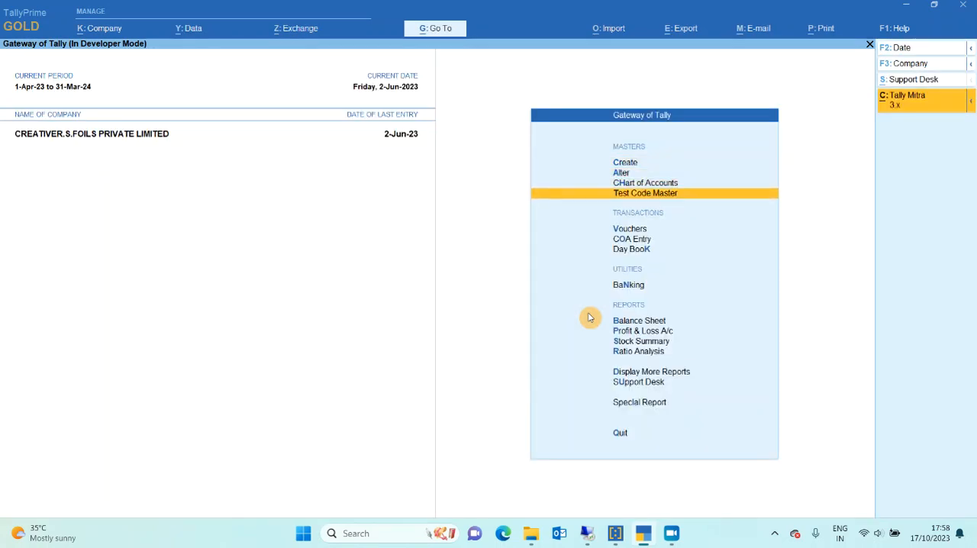
{"action": "left_click", "coordinate": [588, 313]}
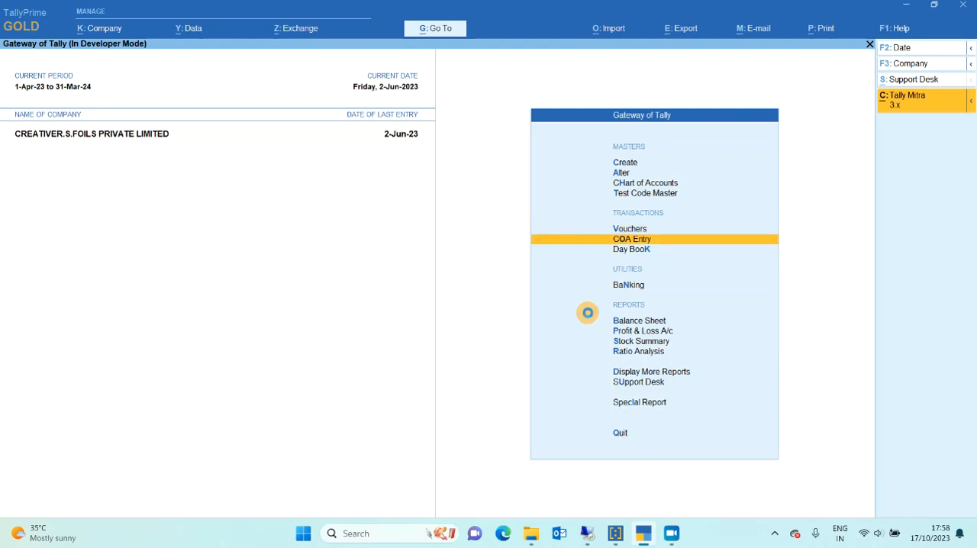
{"action": "key", "text": "Return"}
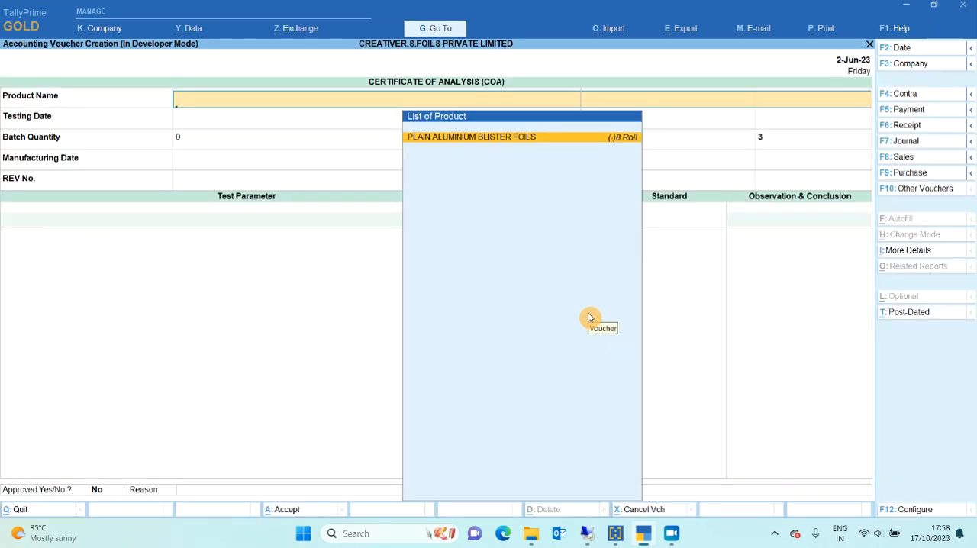
{"action": "key", "text": "Return"}
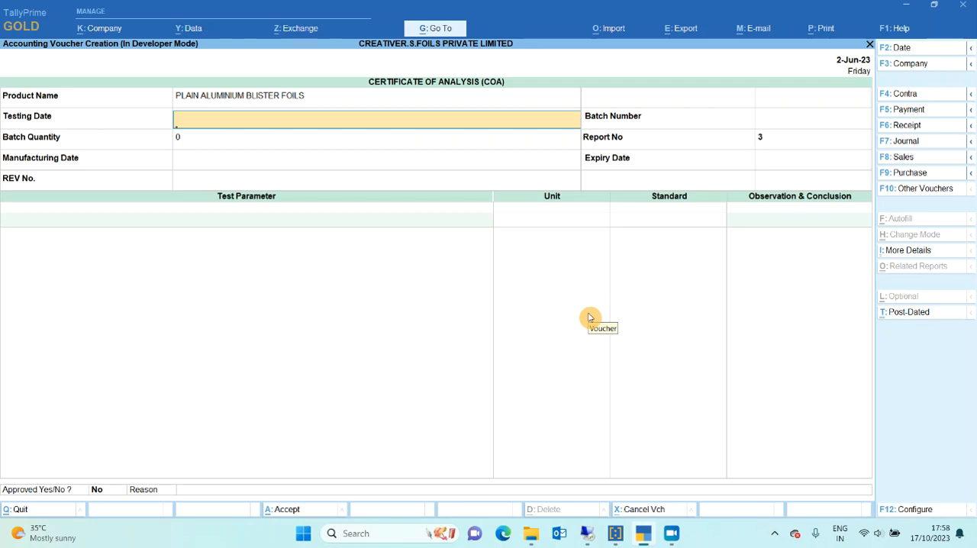
Set the testing date to 17-10-2023, choose batch SBKE-0241, accept report number 3 and select revision REV1.
{"action": "type", "text": "17.10"}
{"action": "key", "text": "Return"}
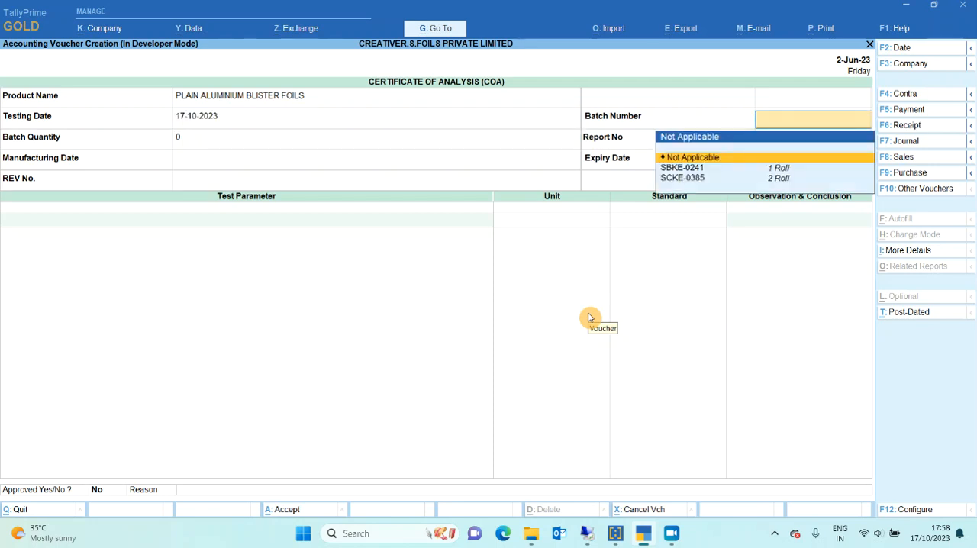
{"action": "key", "text": "Down"}
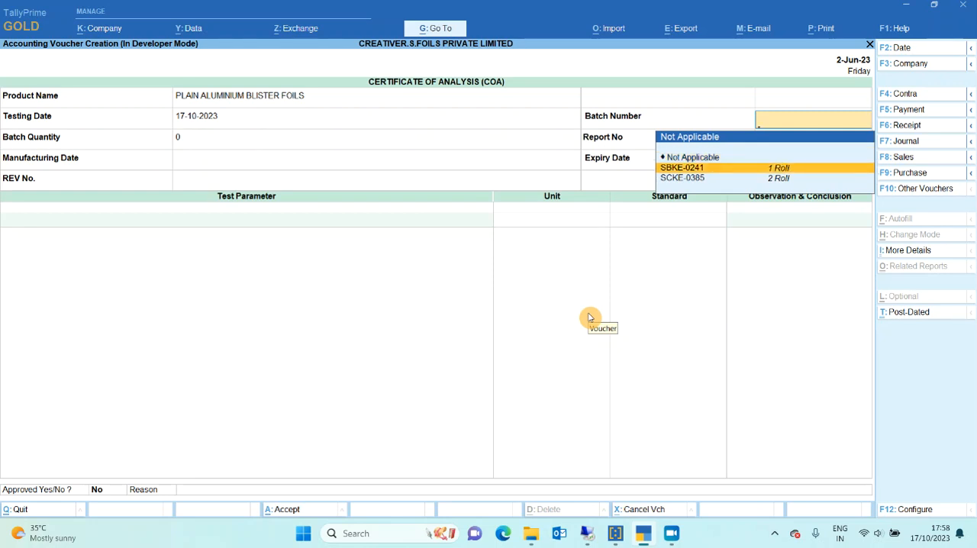
{"action": "key", "text": "Return"}
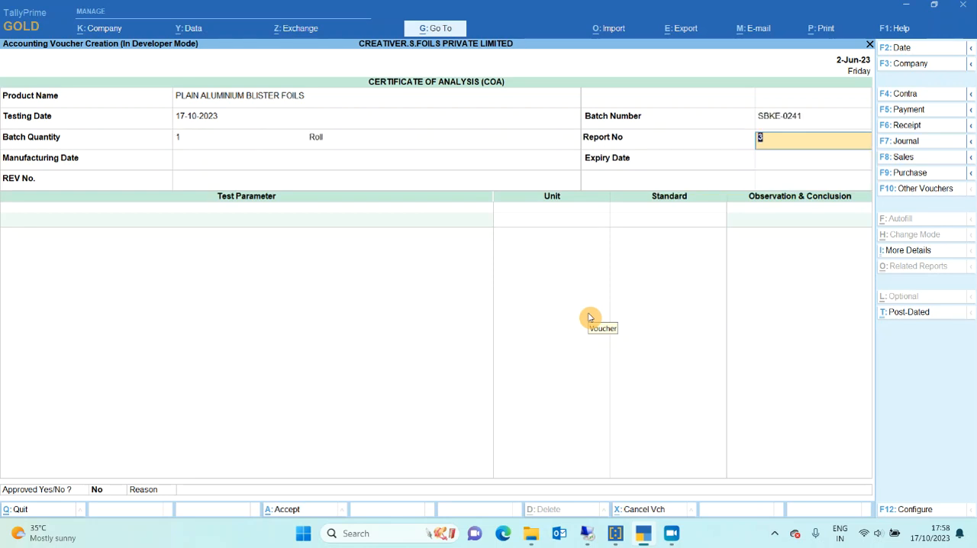
{"action": "key", "text": "Return"}
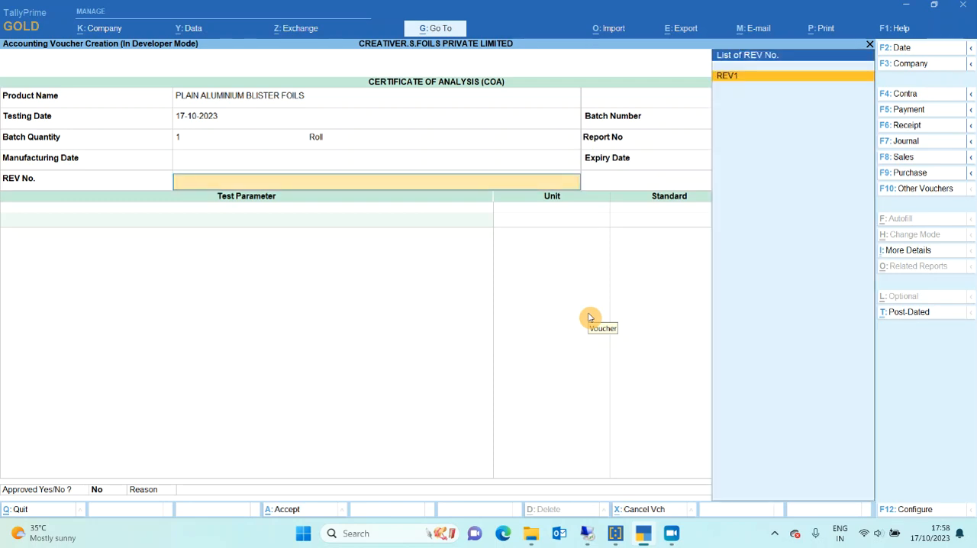
{"action": "key", "text": "Return"}
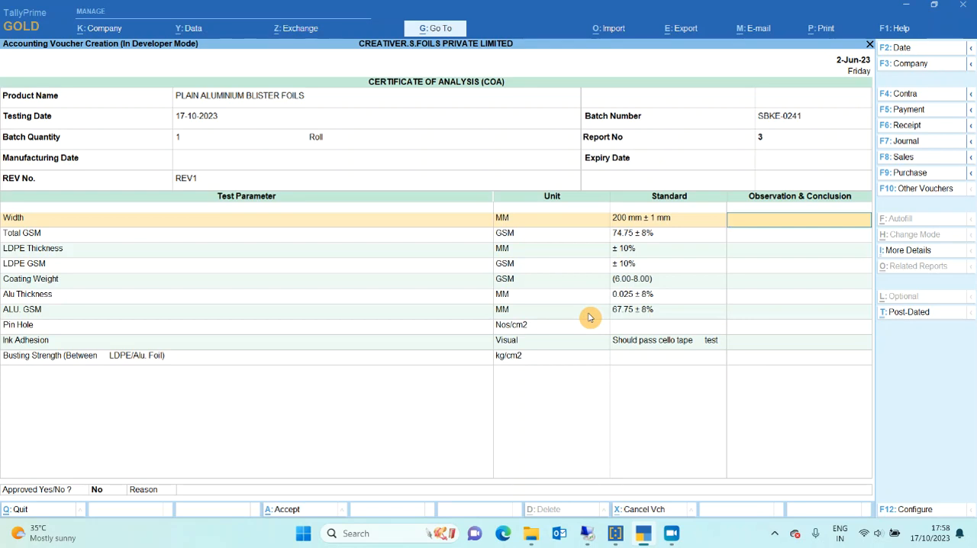
Record the observations 195mm for Width and 80 for Total GSM.
{"action": "type", "text": "195mm"}
{"action": "key", "text": "Return"}
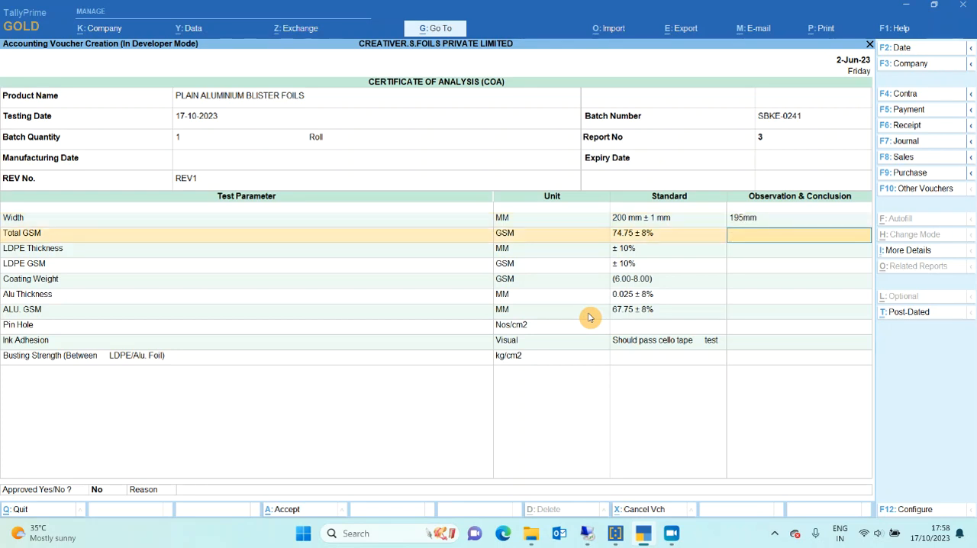
{"action": "type", "text": "80"}
{"action": "key", "text": "Return"}
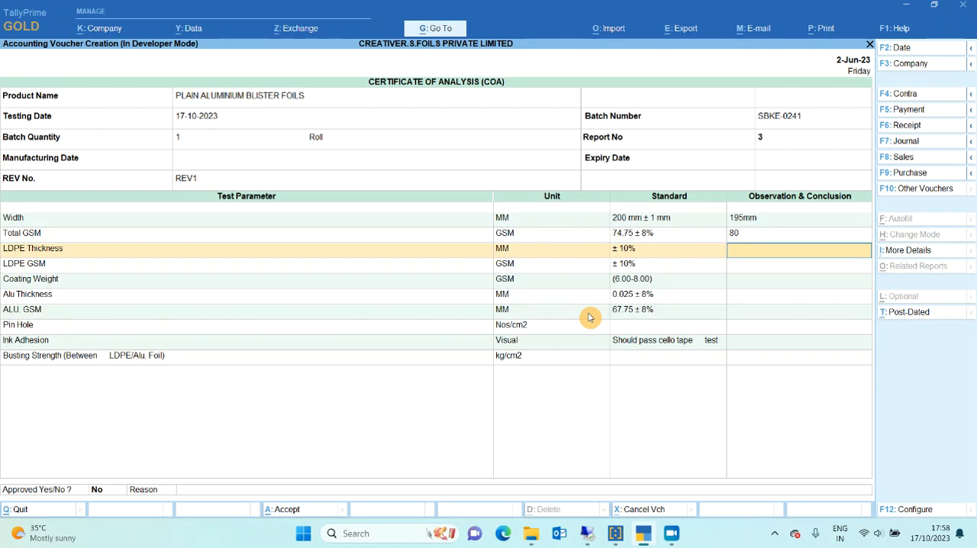
Record the observations 8 for LDPE Thickness, 5 for LDPE GSM and 7 for Coating Weight.
{"action": "type", "text": "8"}
{"action": "key", "text": "Return"}
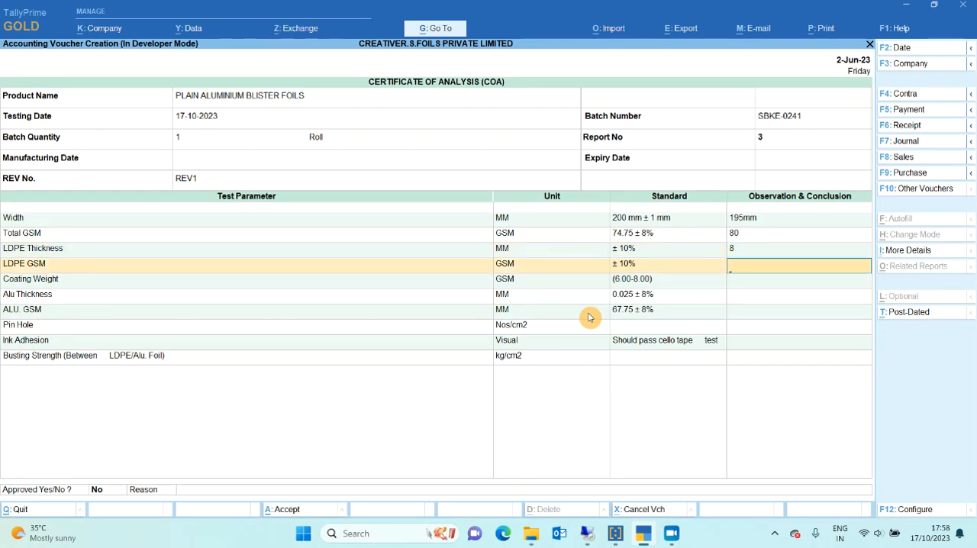
{"action": "type", "text": "5"}
{"action": "key", "text": "Return"}
{"action": "type", "text": "7"}
{"action": "key", "text": "Return"}
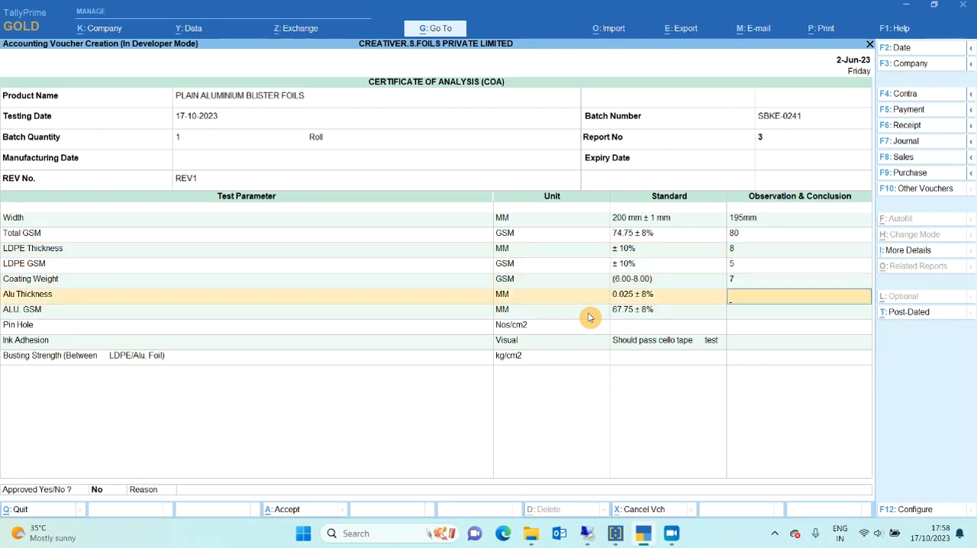
Record the observations 3 for Alu Thickness and 8 for ALU. GSM, leaving the remaining parameters' observations blank.
{"action": "type", "text": "3"}
{"action": "key", "text": "Return"}
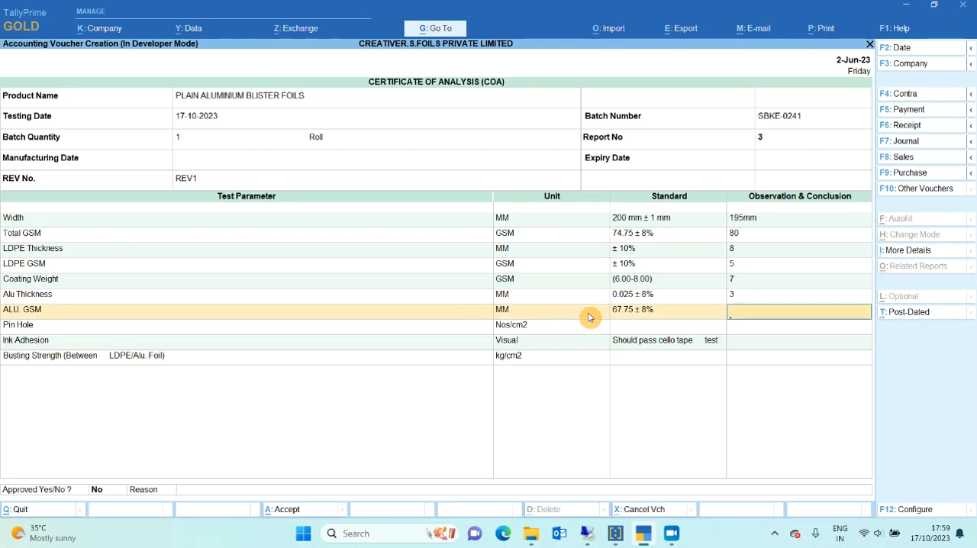
{"action": "type", "text": "8"}
{"action": "key", "text": "Return"}
{"action": "key", "text": "Return"}
{"action": "key", "text": "Return"}
{"action": "key", "text": "Return"}
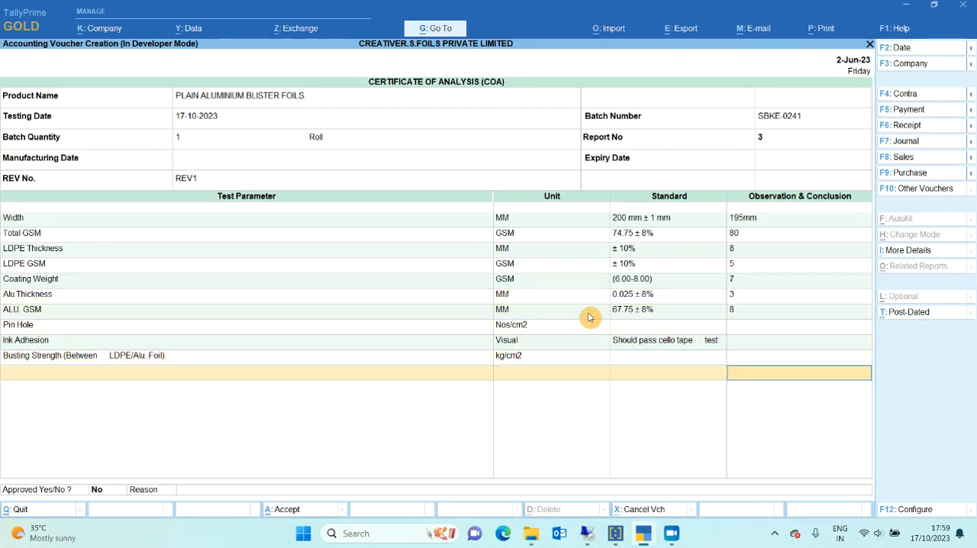
Set Approved to Yes and save the Certificate of Analysis entry.
{"action": "key", "text": "Return"}
{"action": "type", "text": "y"}
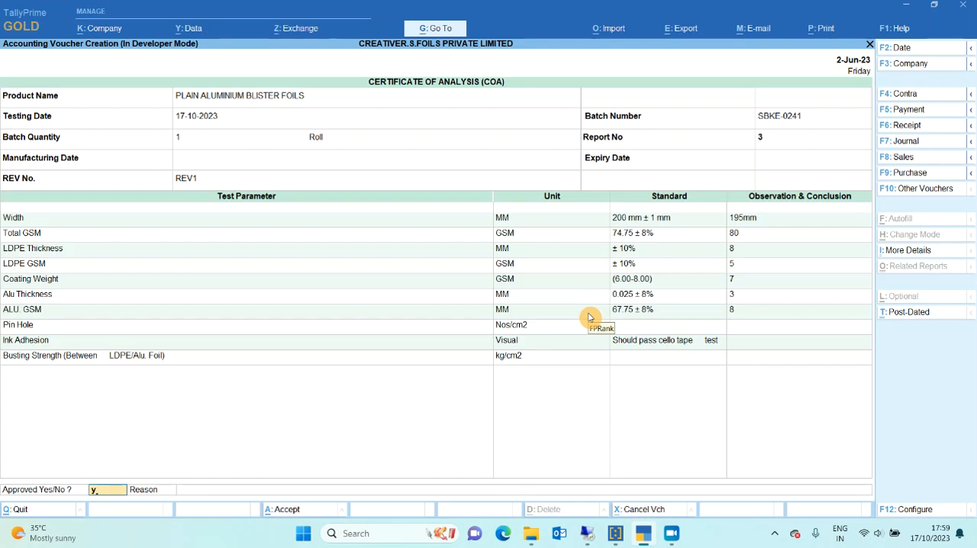
{"action": "key", "text": "Return"}
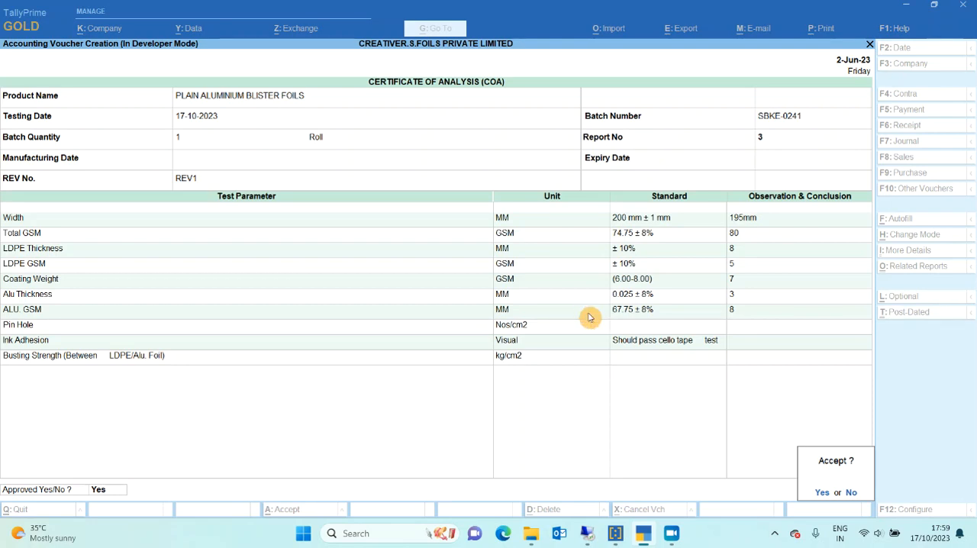
{"action": "key", "text": "Return"}
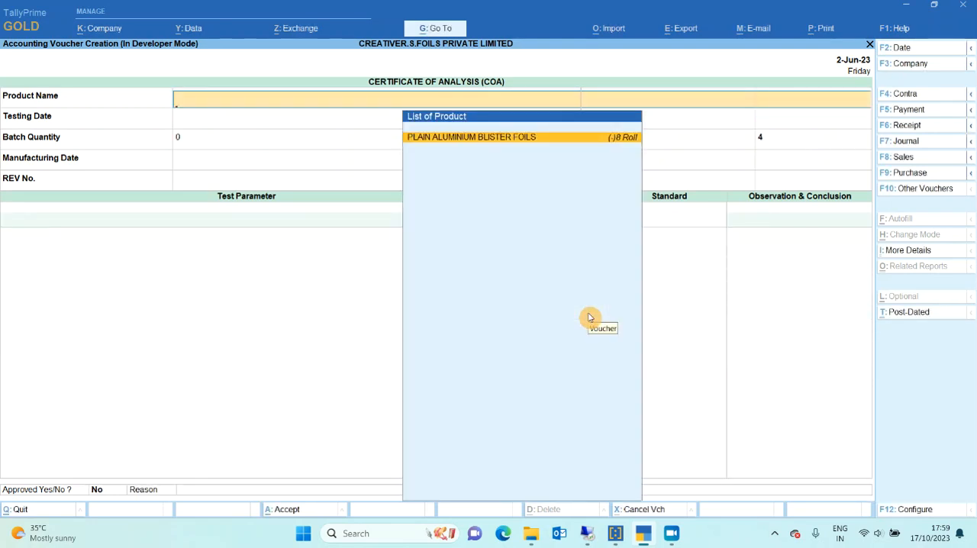
Reopen the saved COA entry for batch SBKE-0241, report number 3, and generate its print preview.
{"action": "key", "text": "Escape"}
{"action": "key", "text": "Return"}
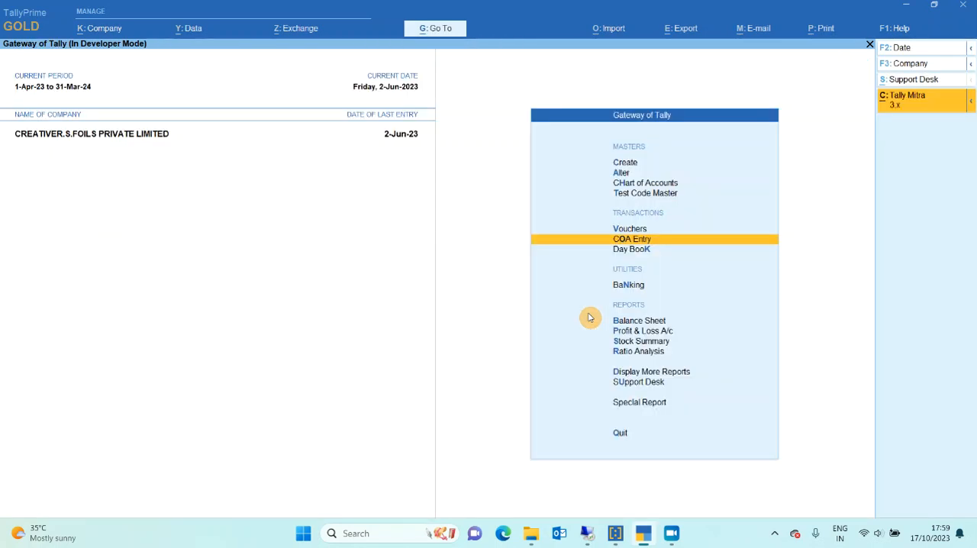
{"action": "key", "text": "Return"}
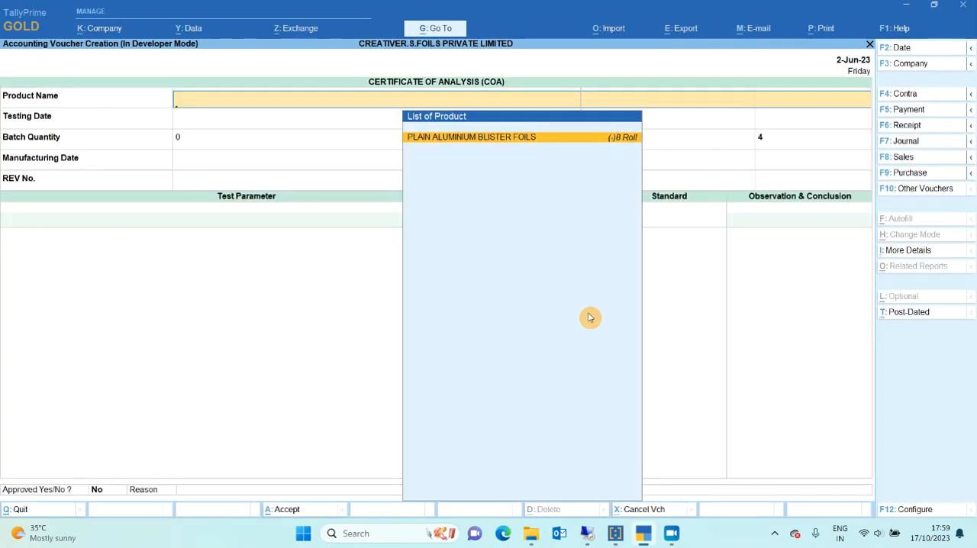
{"action": "key", "text": "Page_Up"}
{"action": "key", "text": "alt+p"}
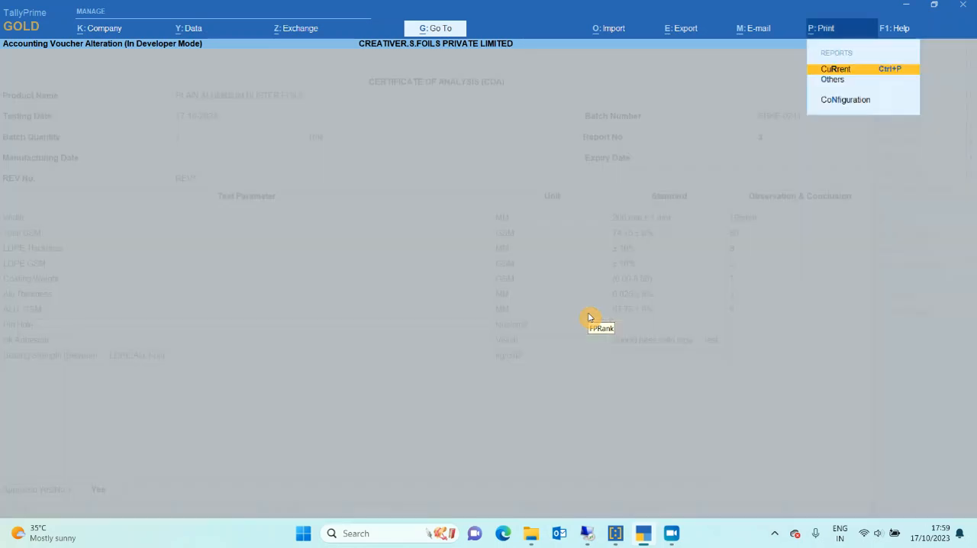
{"action": "key", "text": "Return"}
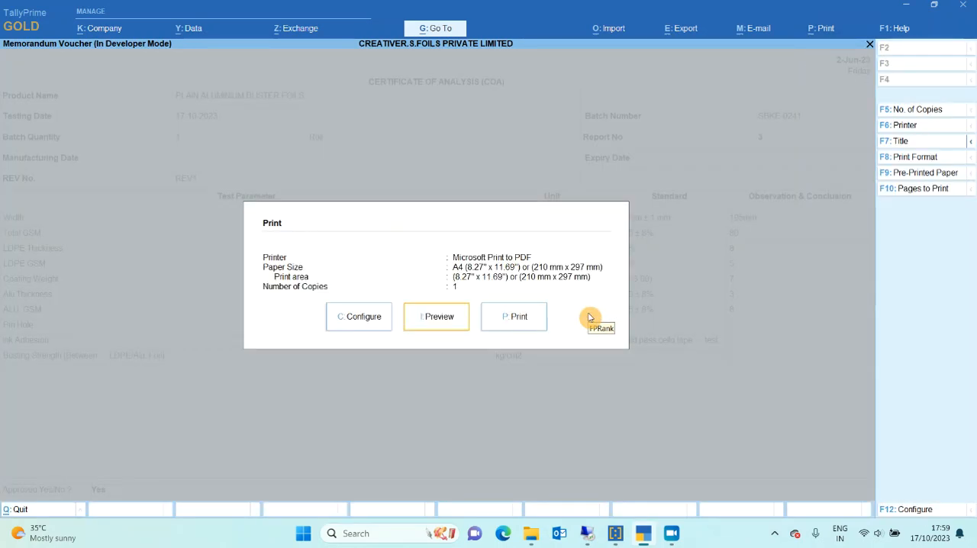
{"action": "key", "text": "Return"}
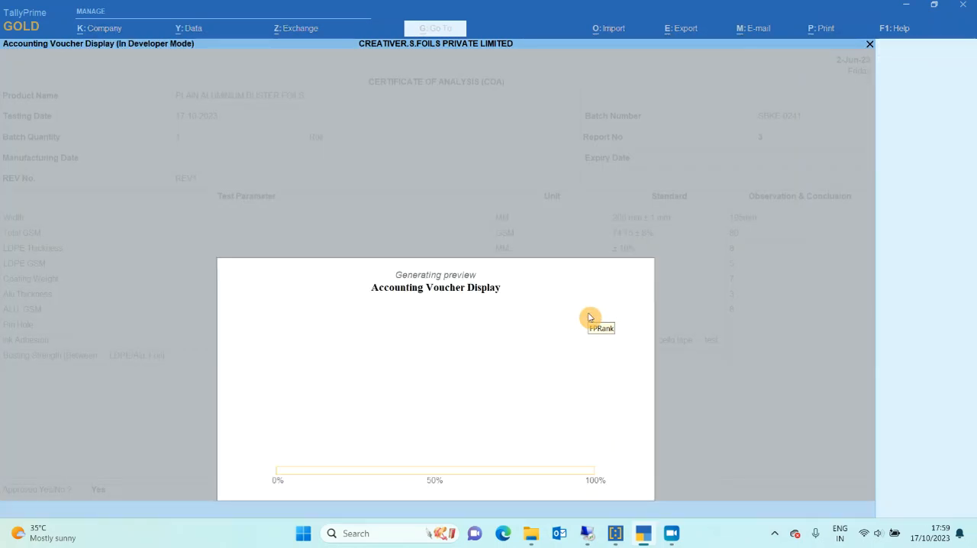
Examine the enlarged certificate preview from the header down to the signatory section, and close the preview.
{"action": "key", "text": "alt+z"}
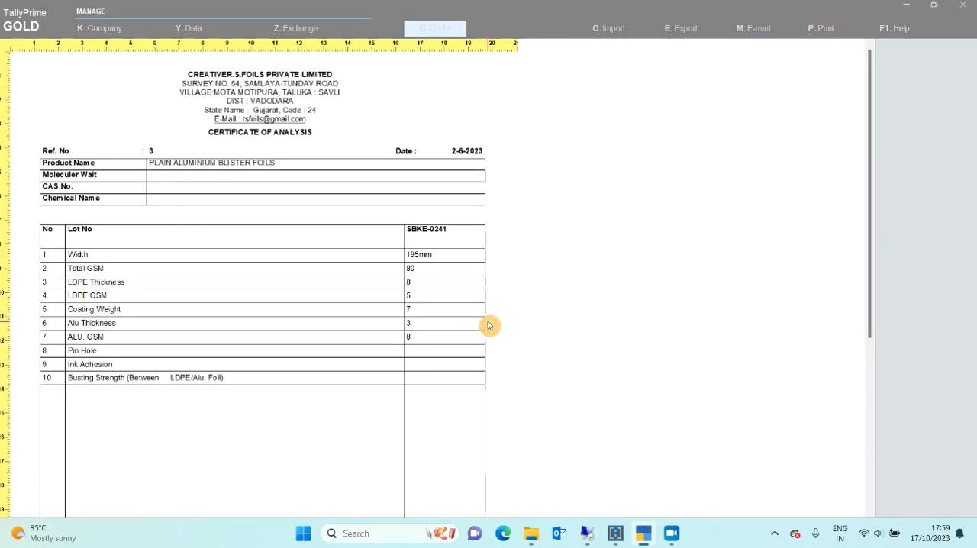
{"action": "scroll", "coordinate": [476, 264], "scroll_direction": "down", "scroll_amount": 1}
{"action": "scroll", "coordinate": [477, 263], "scroll_direction": "down", "scroll_amount": 8}
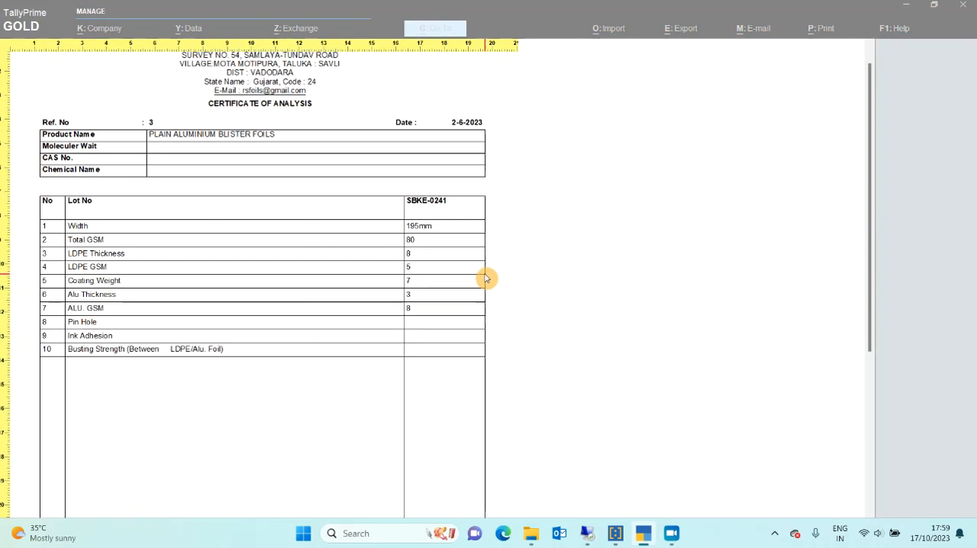
{"action": "scroll", "coordinate": [649, 339], "scroll_direction": "down", "scroll_amount": 2}
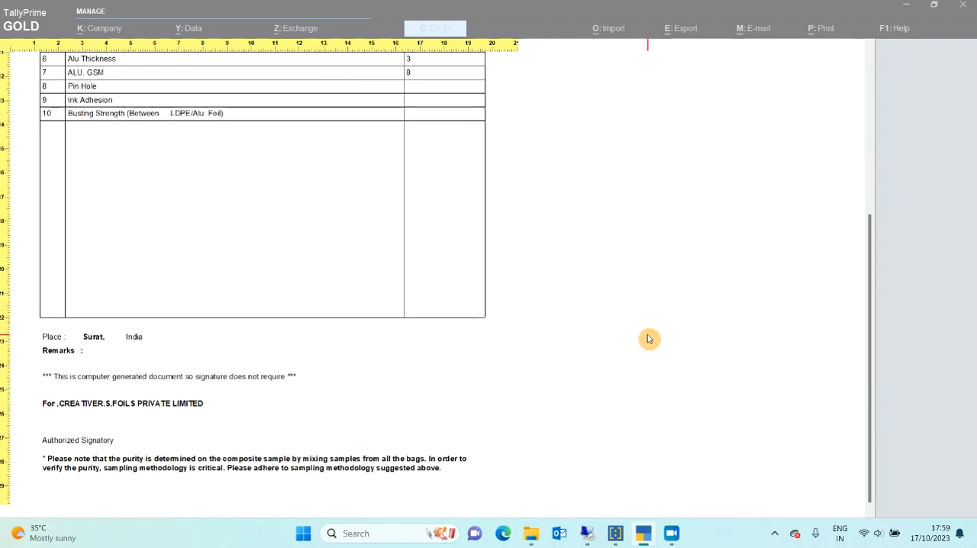
{"action": "key", "text": "Escape"}
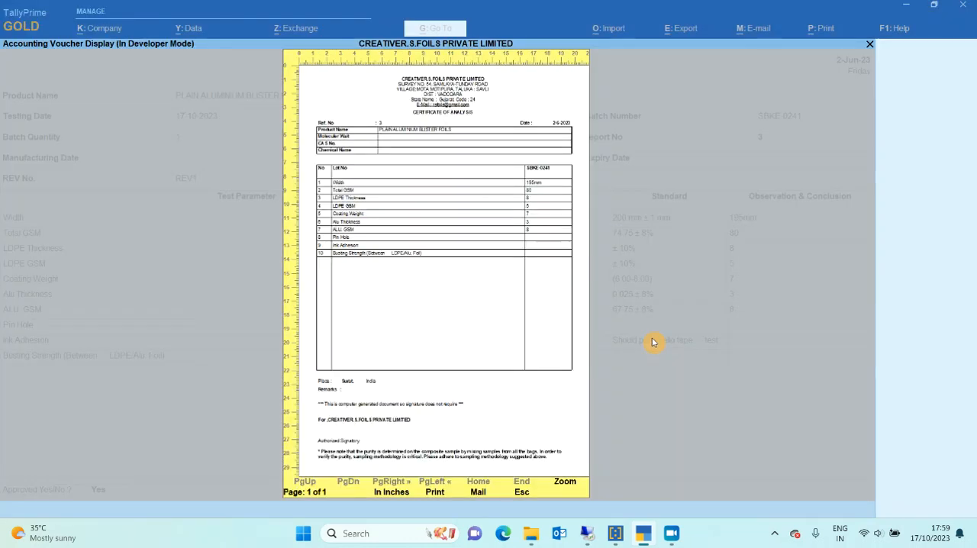
{"action": "key", "text": "Escape"}
Quit the COA vouchers without changes and open BULE PRINTERS' sales voucher number 4 from the Day Book.
{"action": "key", "text": "Escape"}
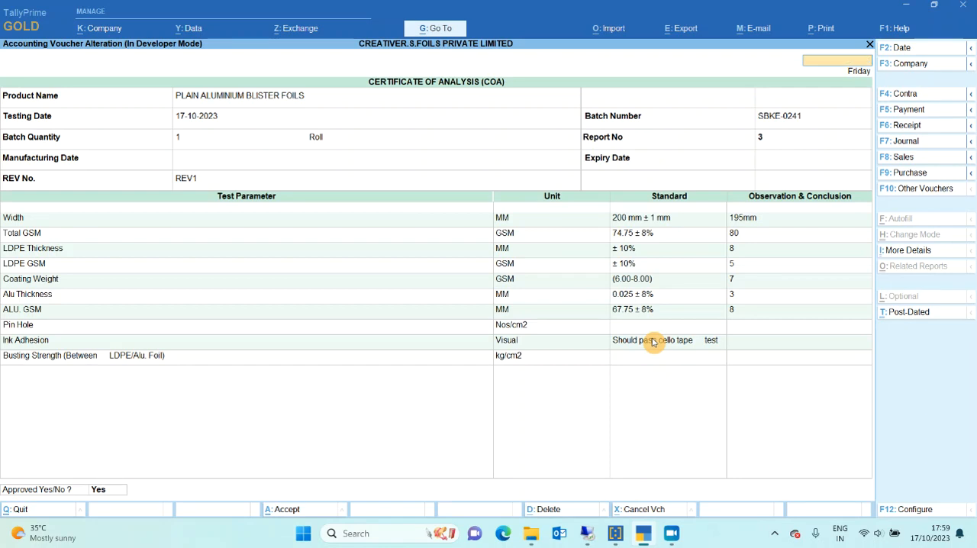
{"action": "key", "text": "Escape"}
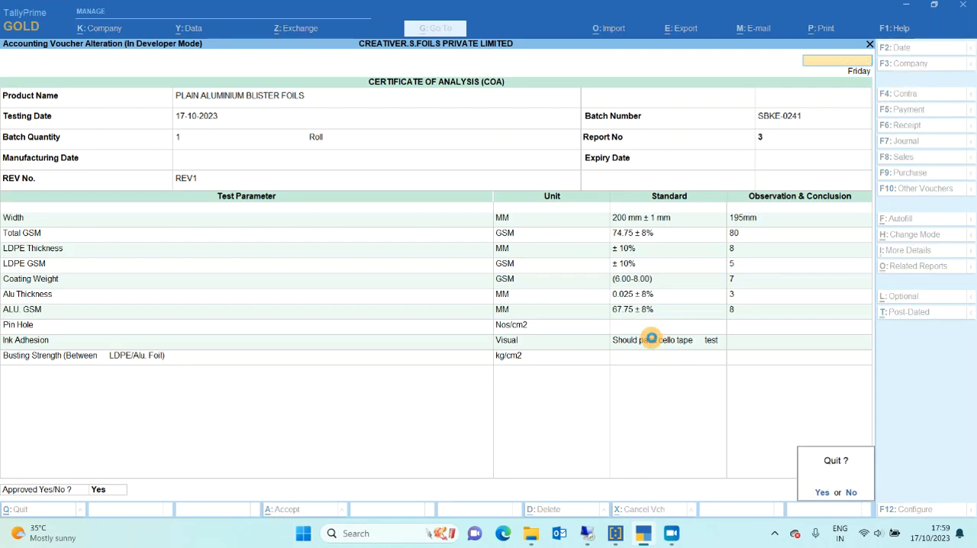
{"action": "key", "text": "y"}
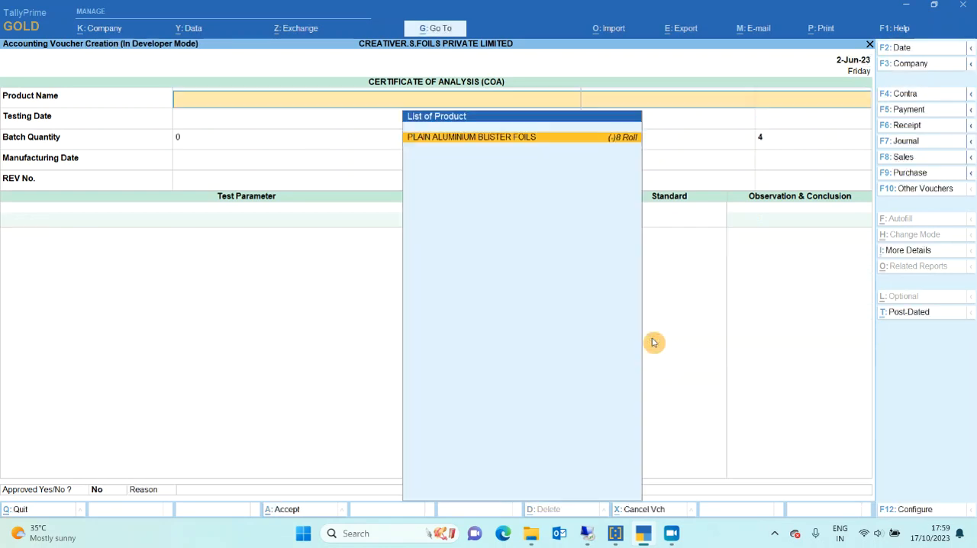
{"action": "key", "text": "Escape"}
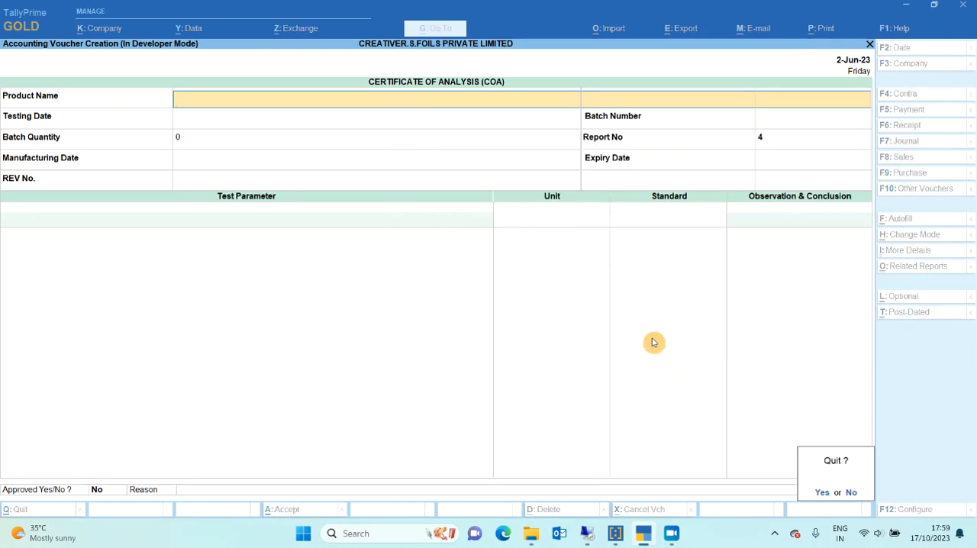
{"action": "key", "text": "y"}
{"action": "key", "text": "d"}
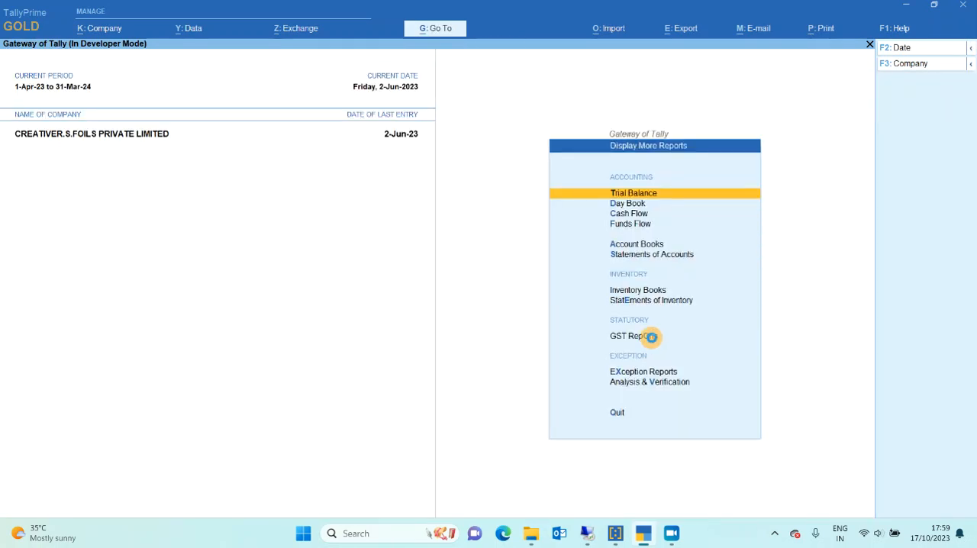
{"action": "key", "text": "d"}
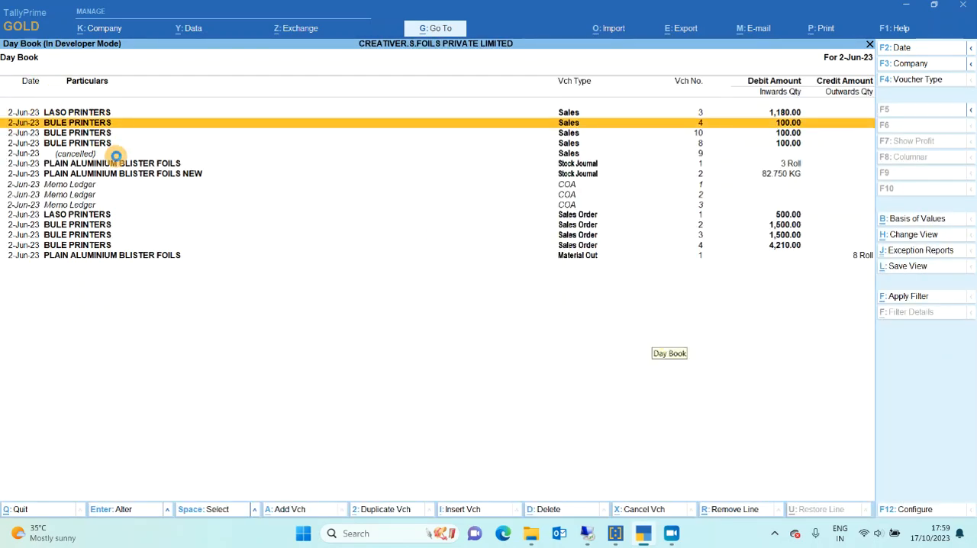
{"action": "key", "text": "Return"}
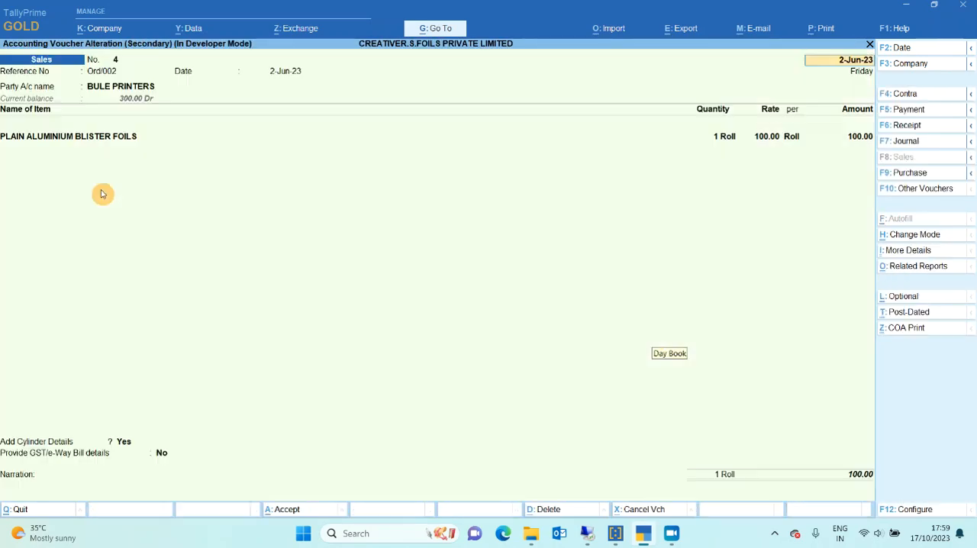
Review the batch allocation of PLAIN ALUMINIUM BLISTER FOILS in the sales voucher, accepting the existing details.
{"action": "left_click", "coordinate": [65, 142]}
{"action": "left_click", "coordinate": [65, 142]}
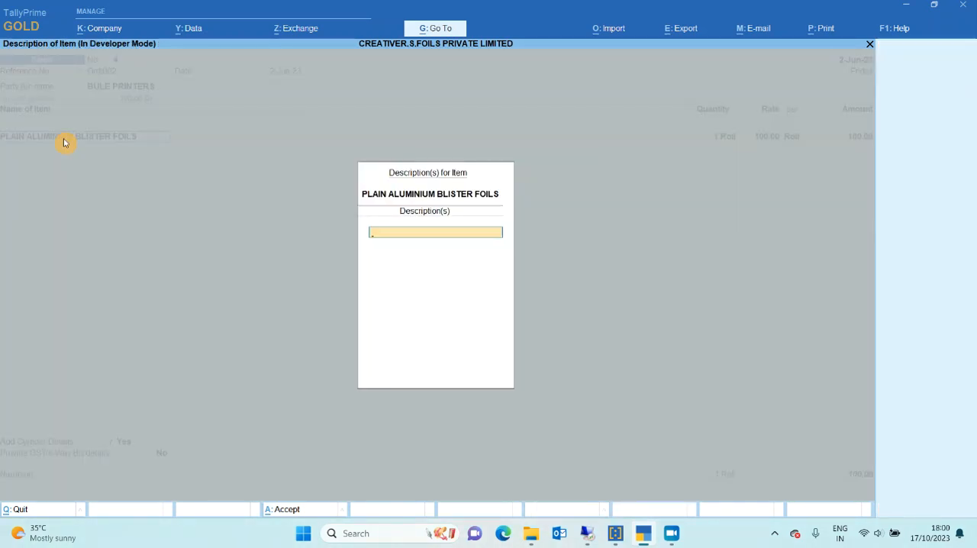
{"action": "key", "text": "Return"}
{"action": "key", "text": "Return"}
{"action": "key", "text": "Return"}
{"action": "key", "text": "Return"}
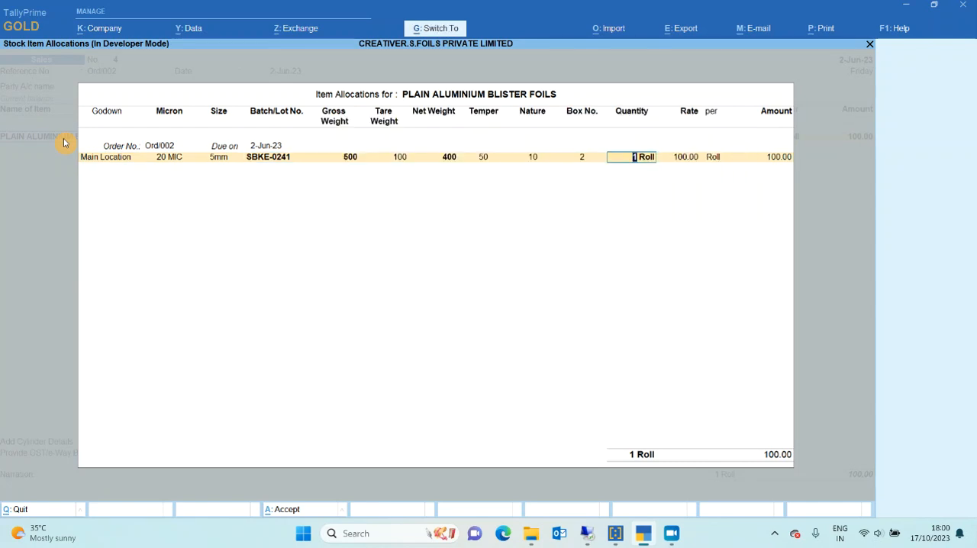
{"action": "key", "text": "ctrl+a"}
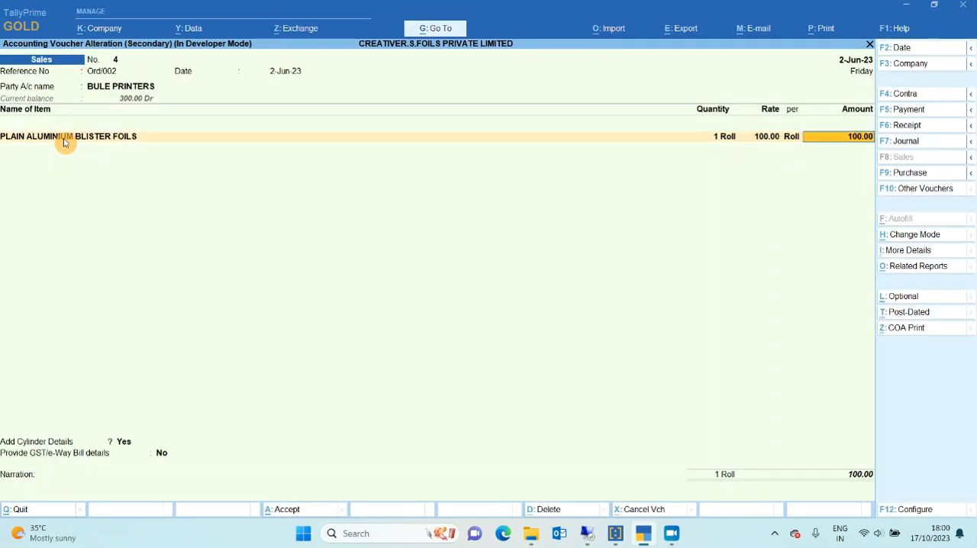
Preview the COA print for the sales voucher, examine it enlarged, and close the preview.
{"action": "left_click", "coordinate": [916, 333]}
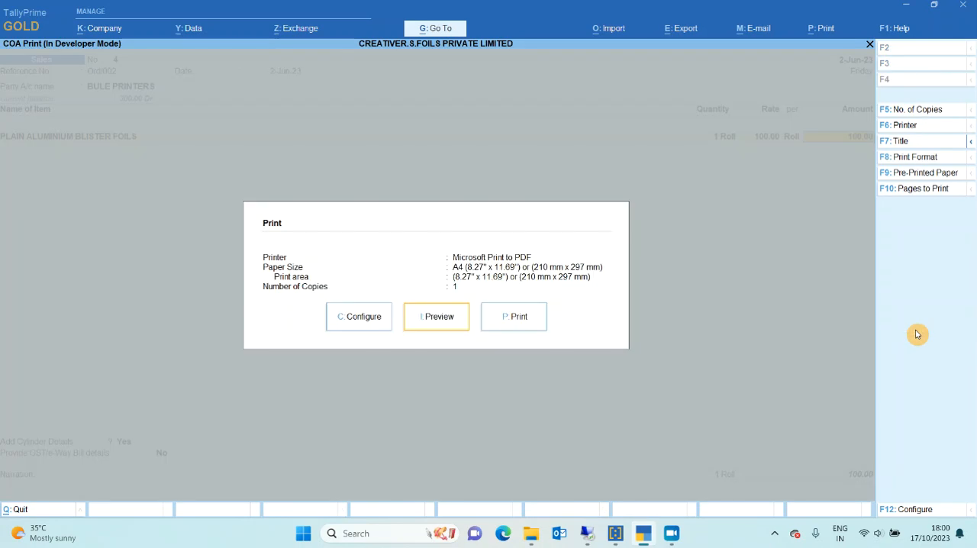
{"action": "key", "text": "Return"}
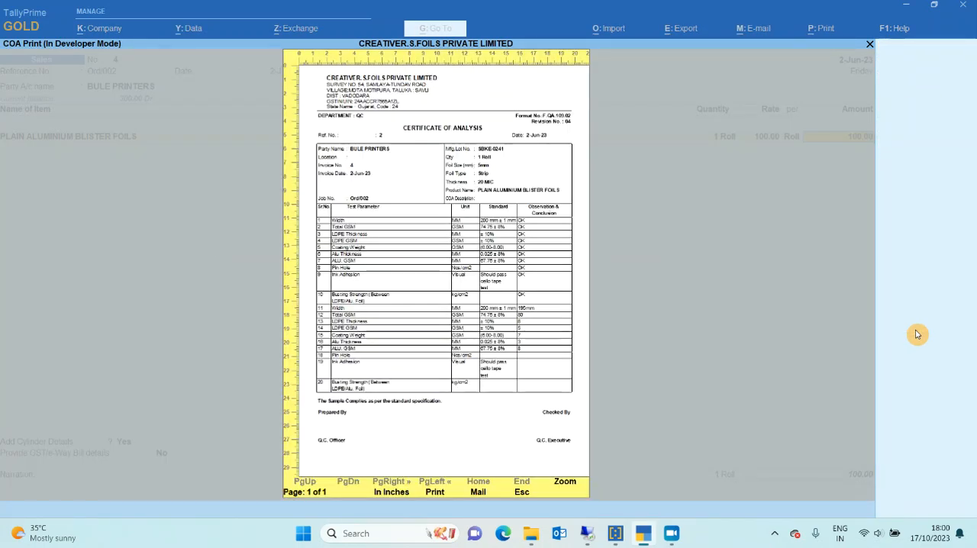
{"action": "key", "text": "alt+z"}
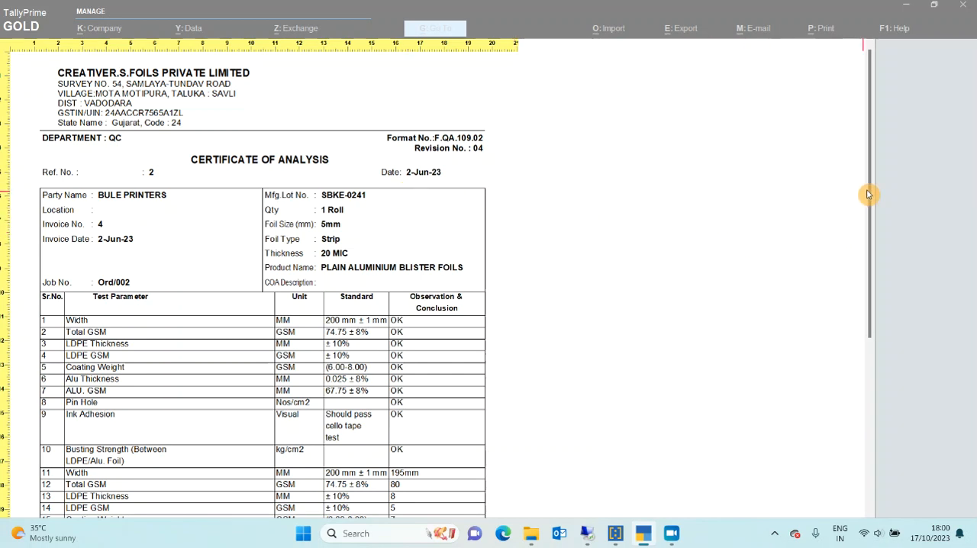
{"action": "key", "text": "Escape"}
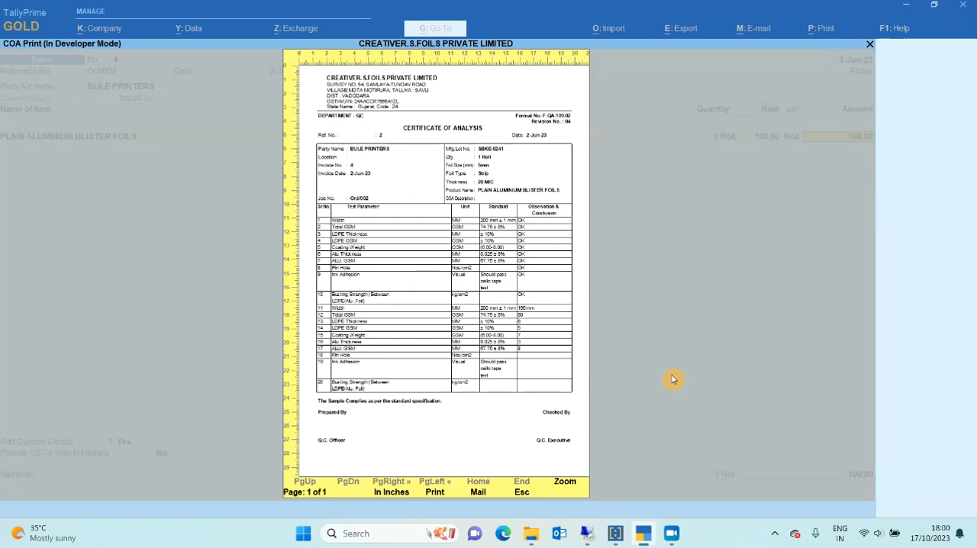
{"action": "key", "text": "Escape"}
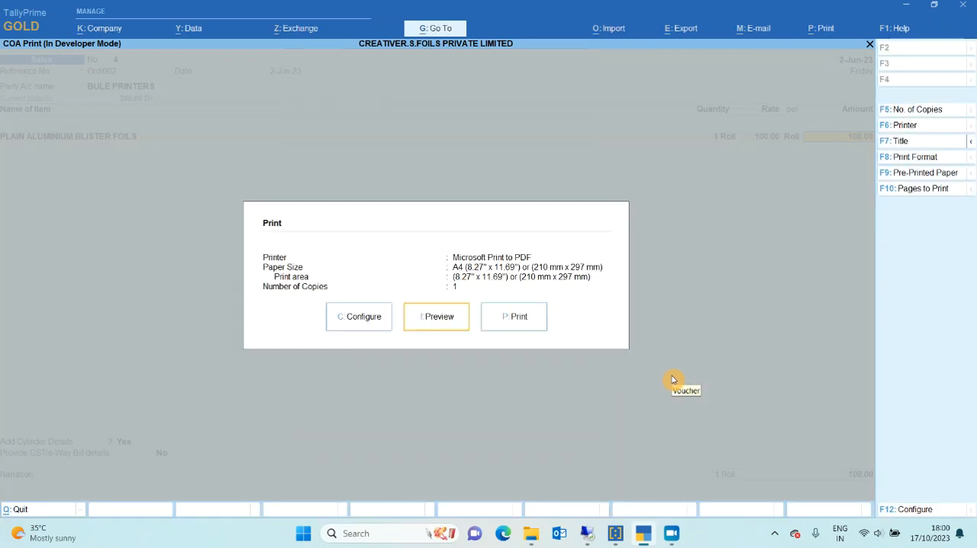
{"action": "key", "text": "Escape"}
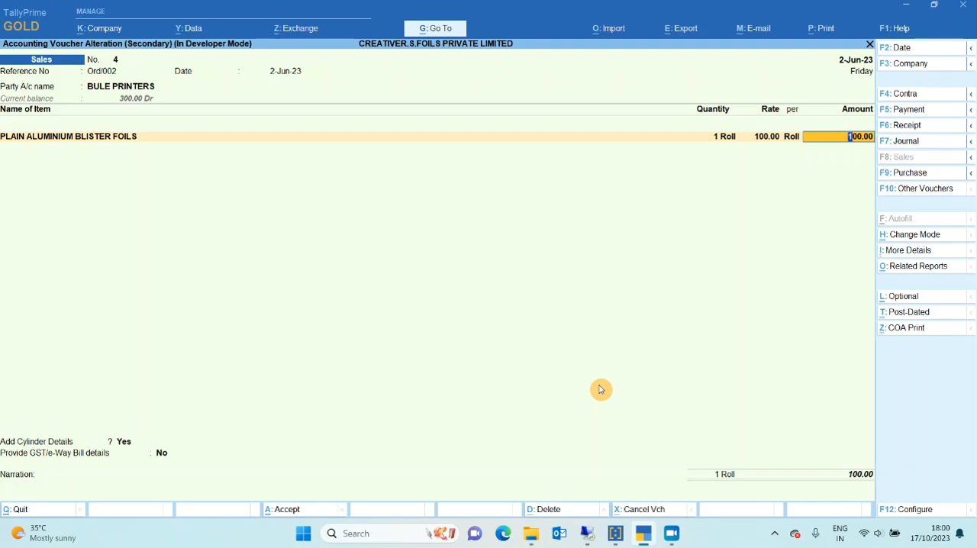
Quit the sales voucher and reports back to the Gateway of Tally, and show the Creative Softtech COA title page.
{"action": "key", "text": "Escape"}
{"action": "key", "text": "y"}
{"action": "key", "text": "Escape"}
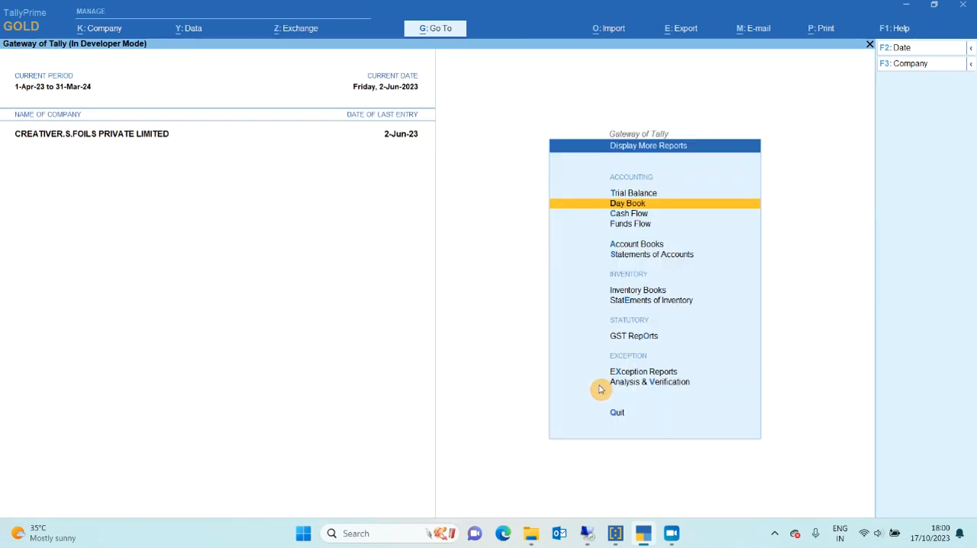
{"action": "key", "text": "Escape"}
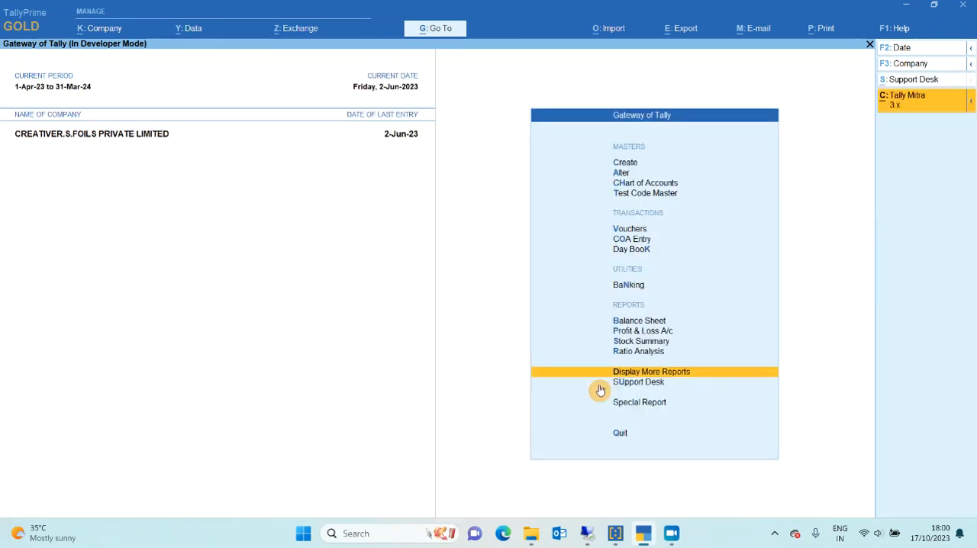
{"action": "left_click", "coordinate": [600, 391]}
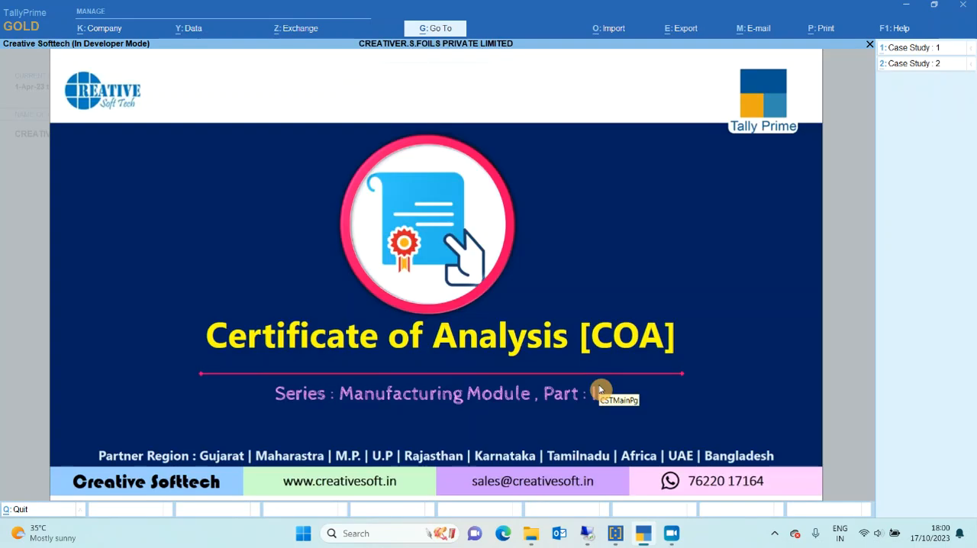